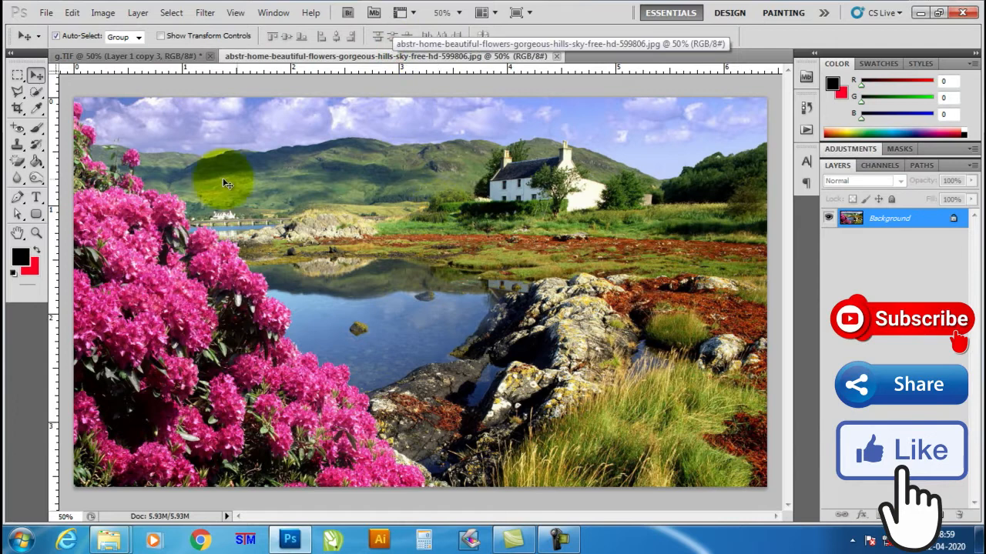
Compare the finished collage g.TIF with the original landscape photo by switching between the two open documents
{"action": "left_click", "coordinate": [144, 55]}
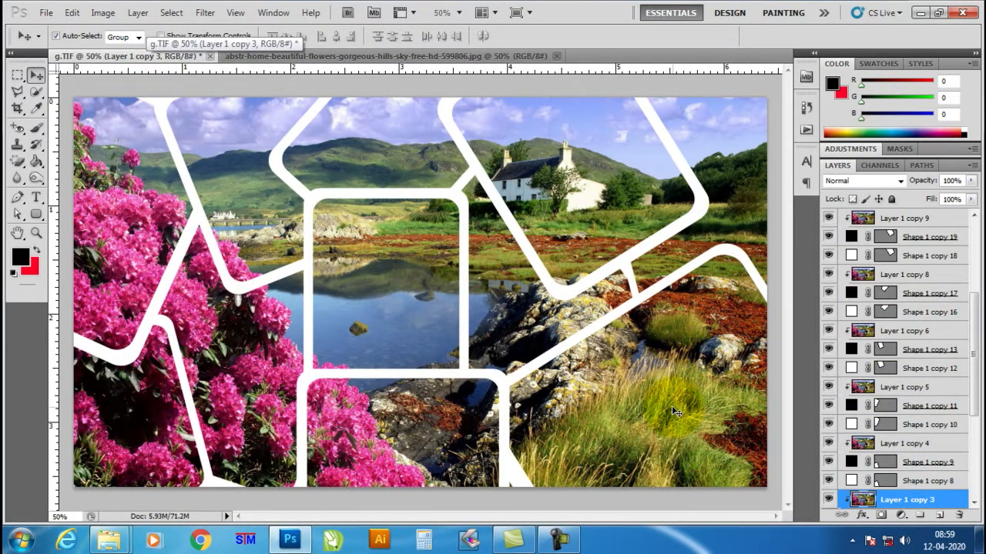
{"action": "left_click", "coordinate": [412, 56]}
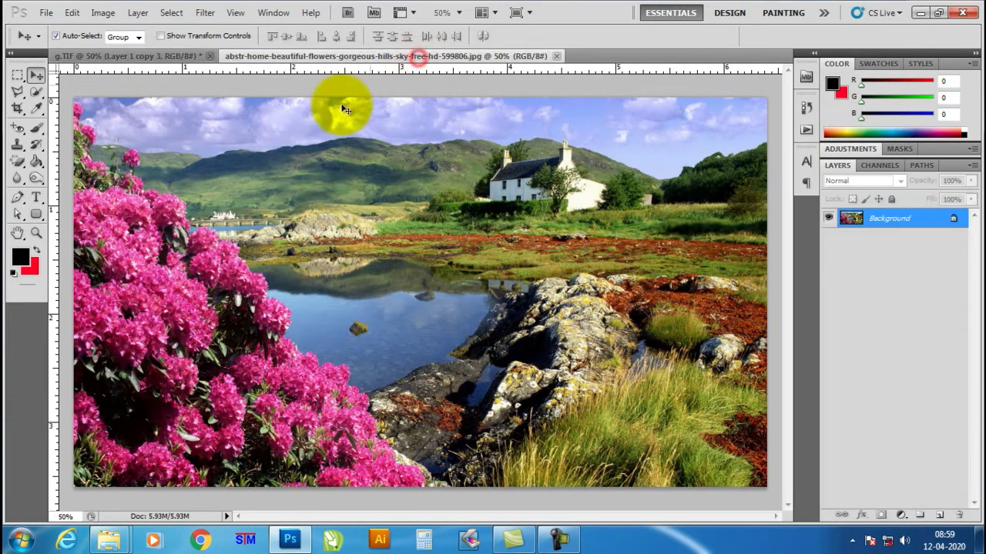
{"action": "left_click", "coordinate": [160, 59]}
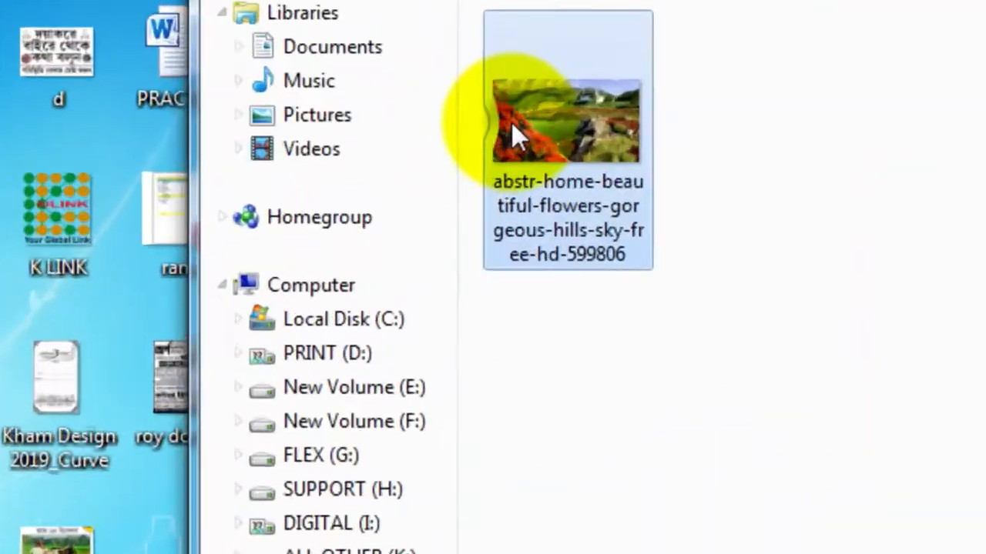
Open the image abstr-home-beautiful-flowers-gorgeous-hills-sky-free-hd-599806 from the projectg folder in Adobe Photoshop CS5
{"action": "right_click", "coordinate": [512, 122]}
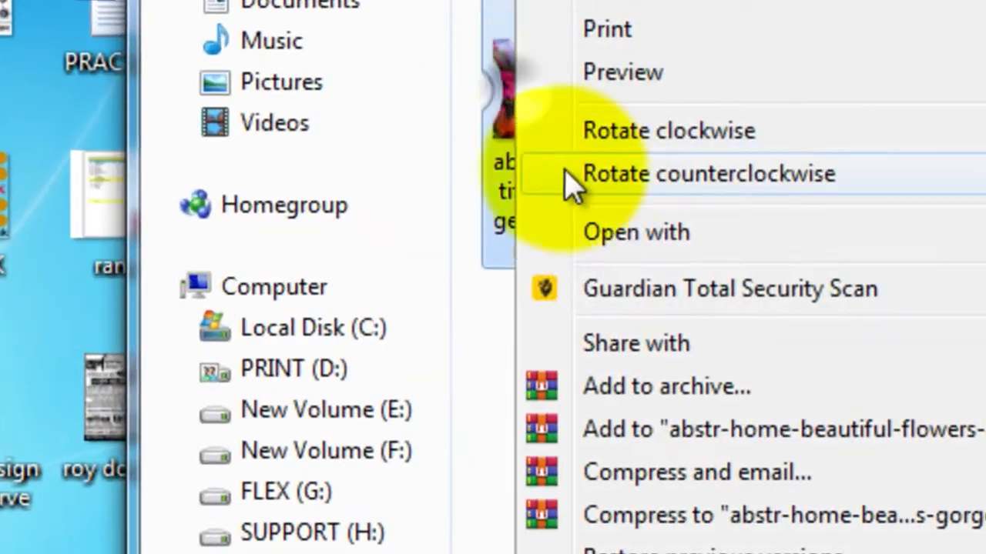
{"action": "mouse_move", "coordinate": [594, 251]}
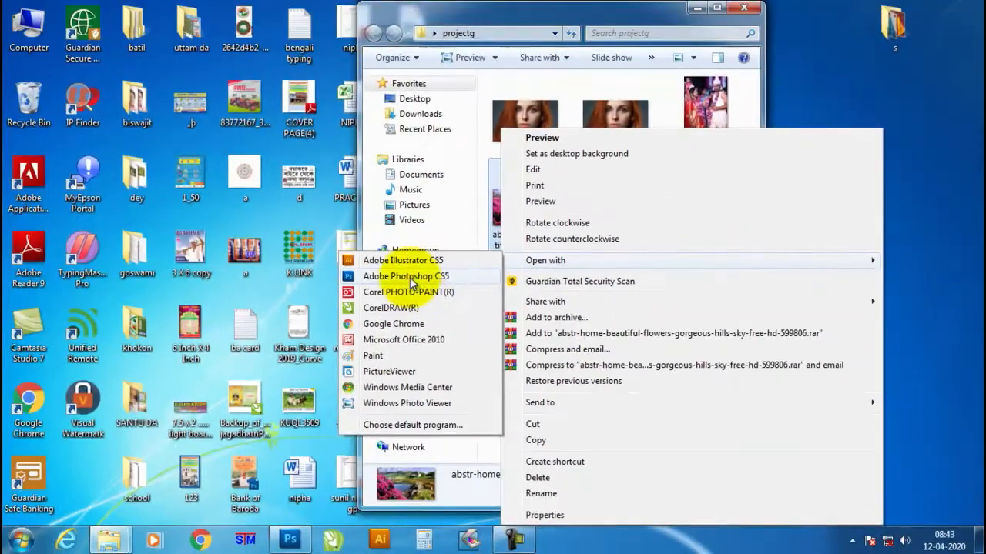
{"action": "left_click", "coordinate": [412, 279]}
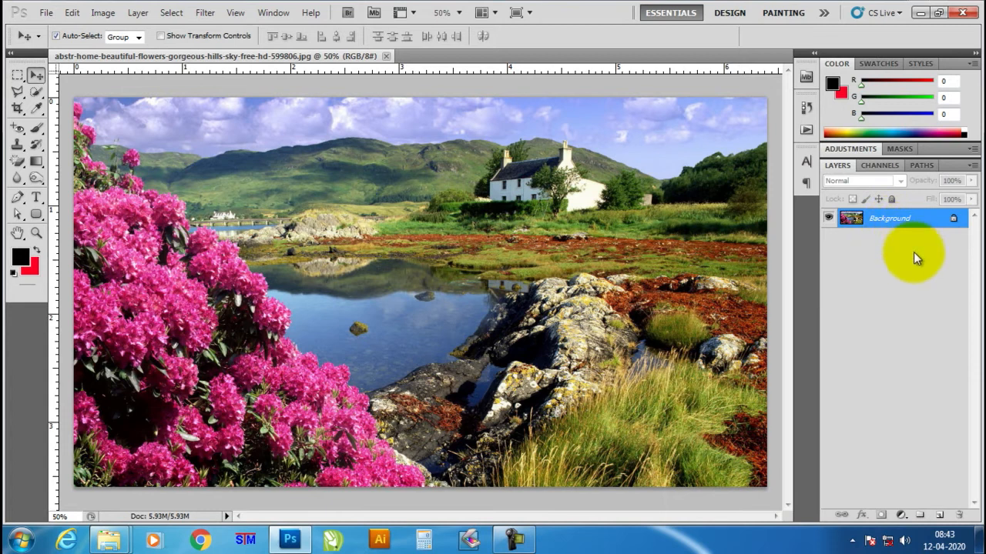
Duplicate the Background layer and add a new empty layer directly above Background
{"action": "key", "text": "ctrl+j"}
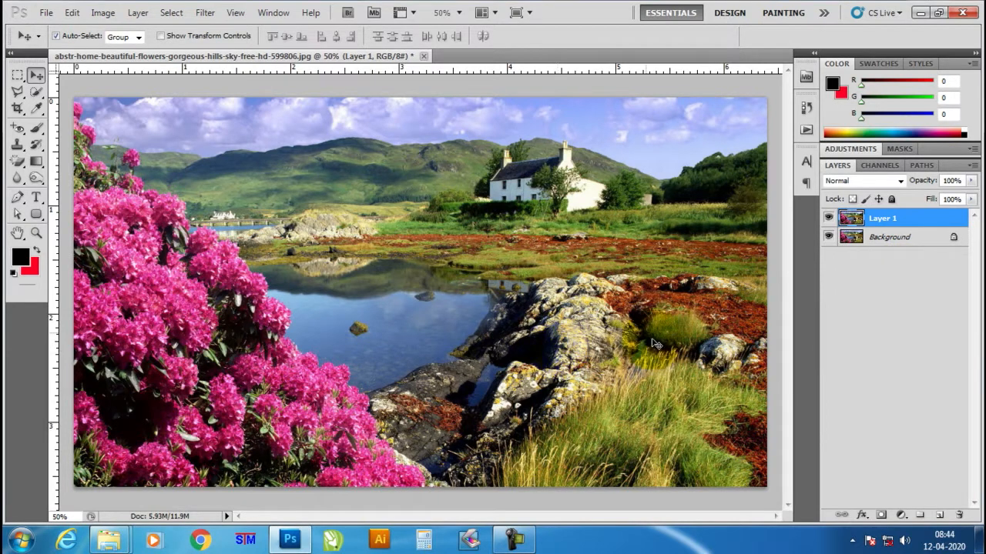
{"action": "left_click", "coordinate": [883, 242]}
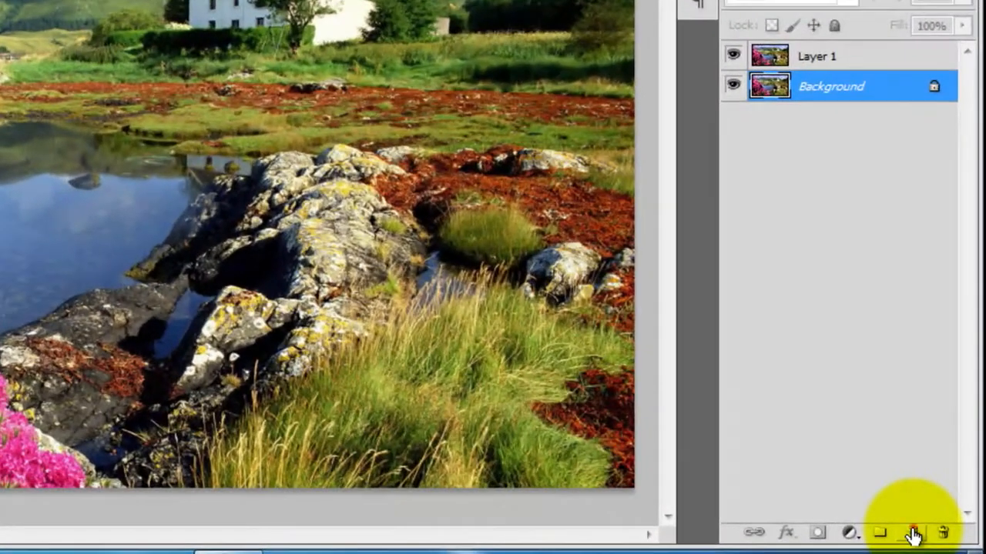
{"action": "left_click", "coordinate": [913, 534]}
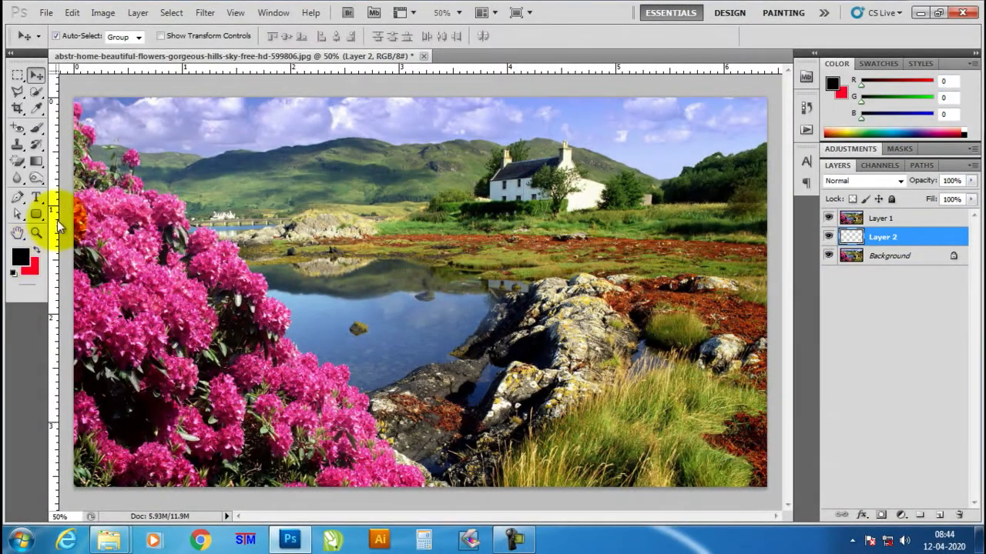
Fill the new empty layer with black using the Paint Bucket tool, and check it by briefly hiding Layer 1
{"action": "left_click", "coordinate": [20, 257]}
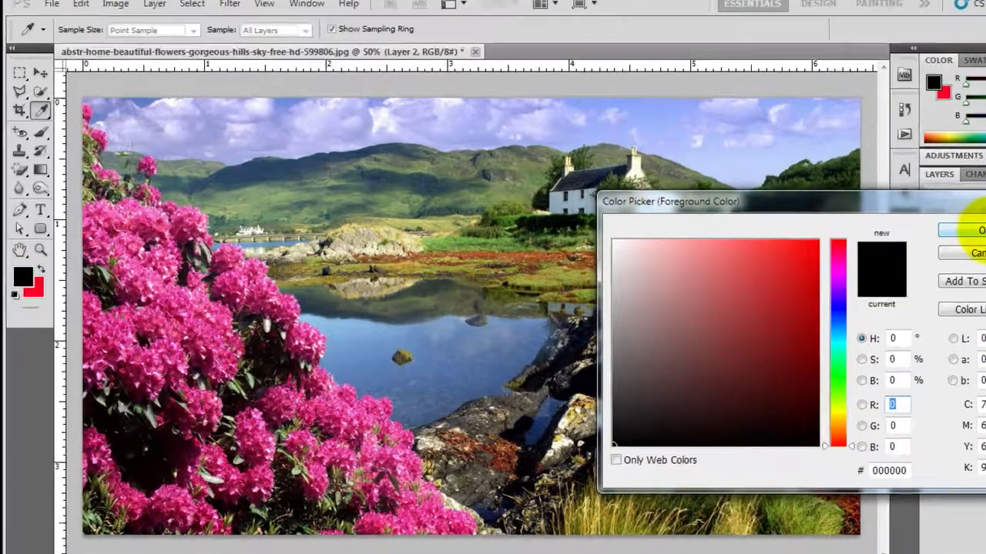
{"action": "left_click", "coordinate": [886, 214]}
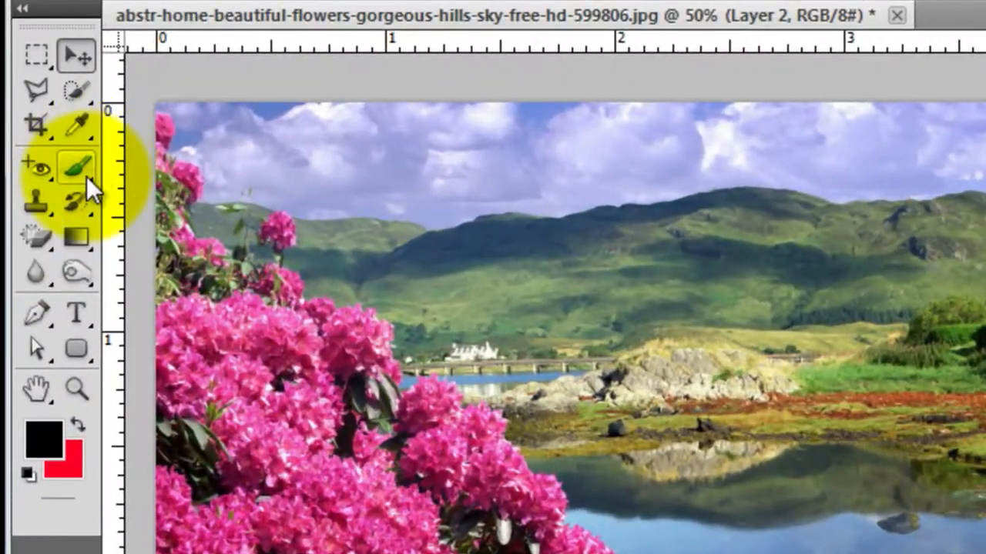
{"action": "left_click", "coordinate": [76, 236]}
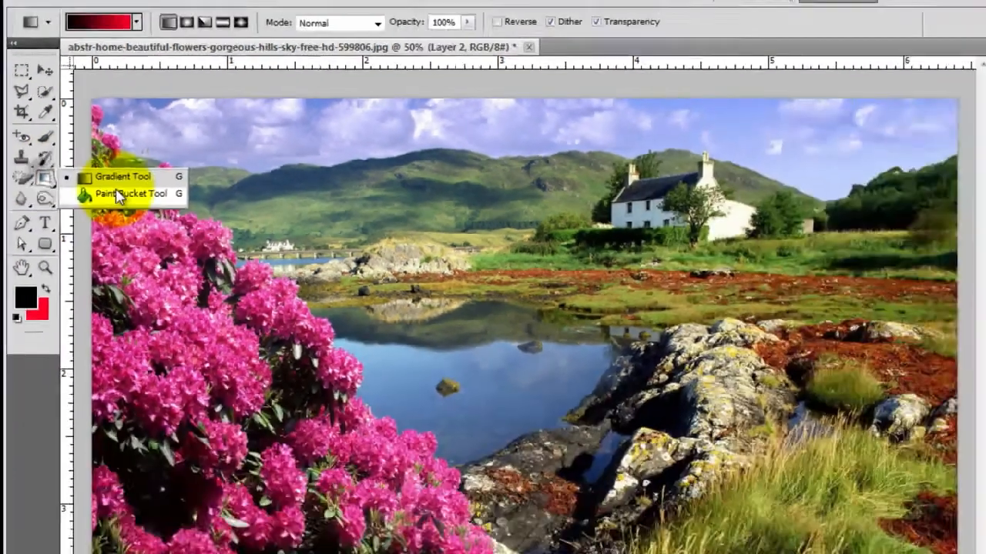
{"action": "left_click", "coordinate": [124, 194]}
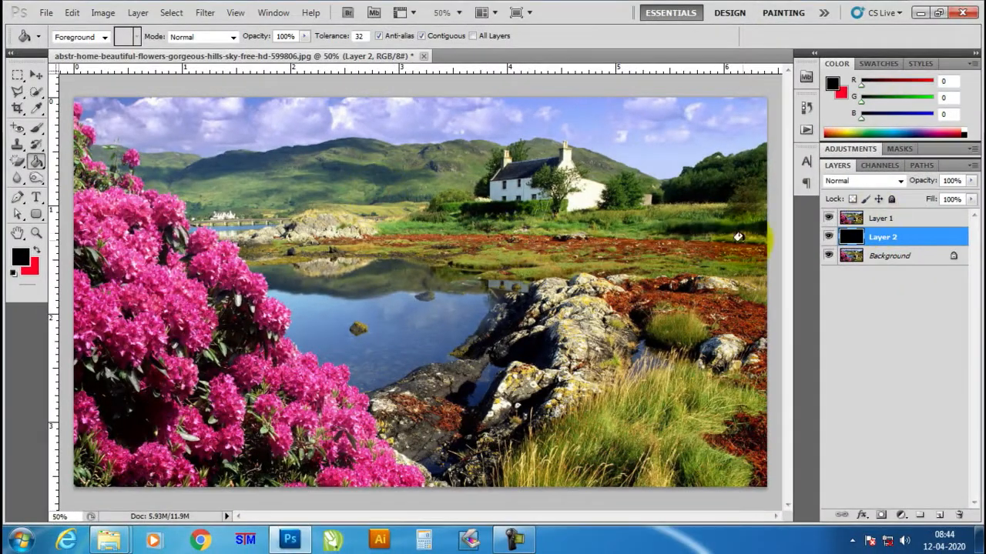
{"action": "left_click", "coordinate": [829, 219]}
{"action": "left_click", "coordinate": [828, 220]}
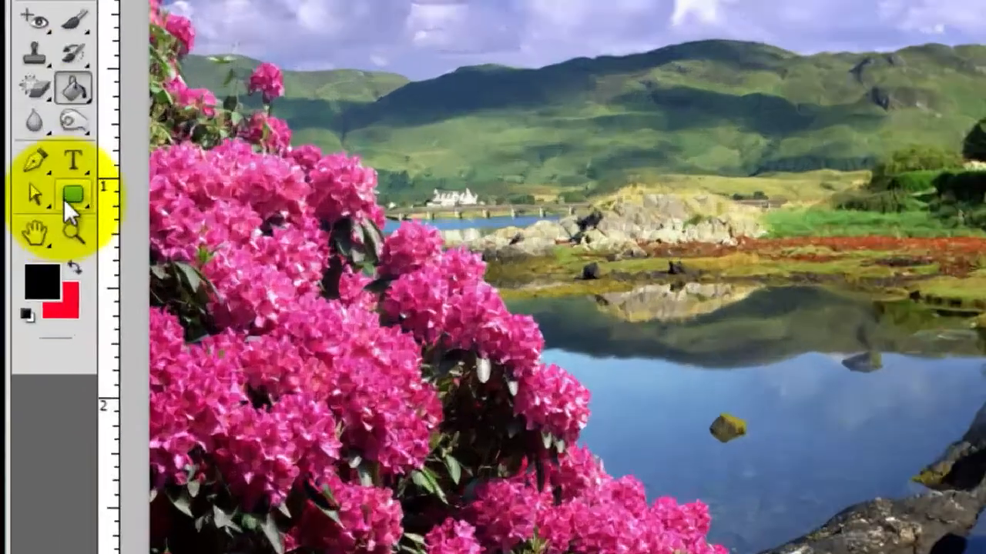
Draw a black upright rounded rectangle with a 30 px radius near the image centre and raise it above Layer 1
{"action": "left_click", "coordinate": [36, 214]}
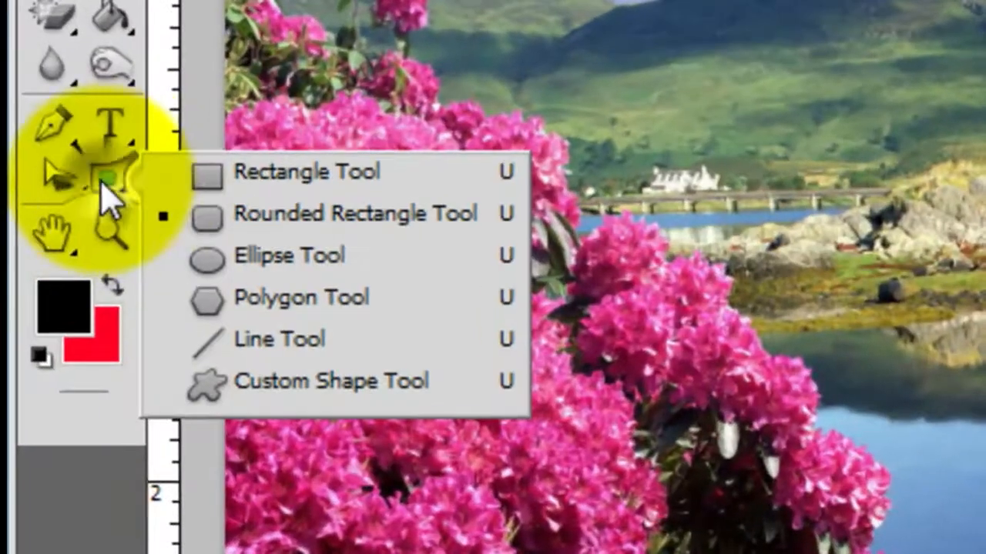
{"action": "left_click", "coordinate": [73, 228]}
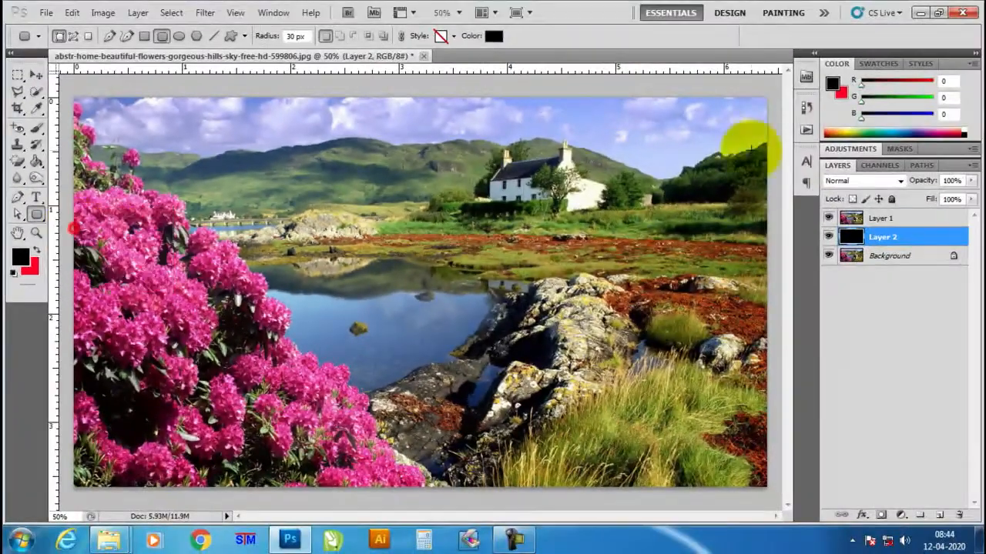
{"action": "left_click_drag", "start_coordinate": [367, 176], "coordinate": [473, 314]}
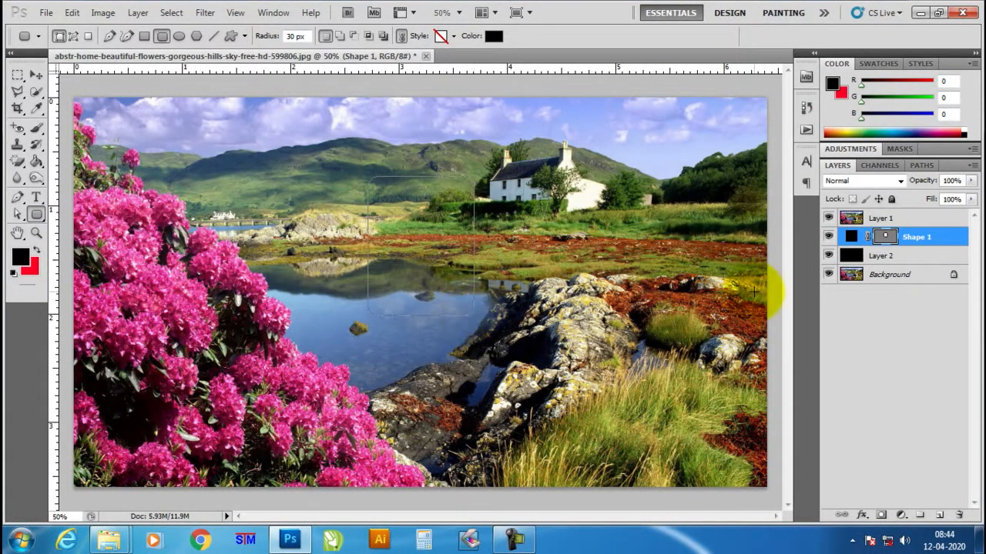
{"action": "key", "text": "ctrl+bracketright"}
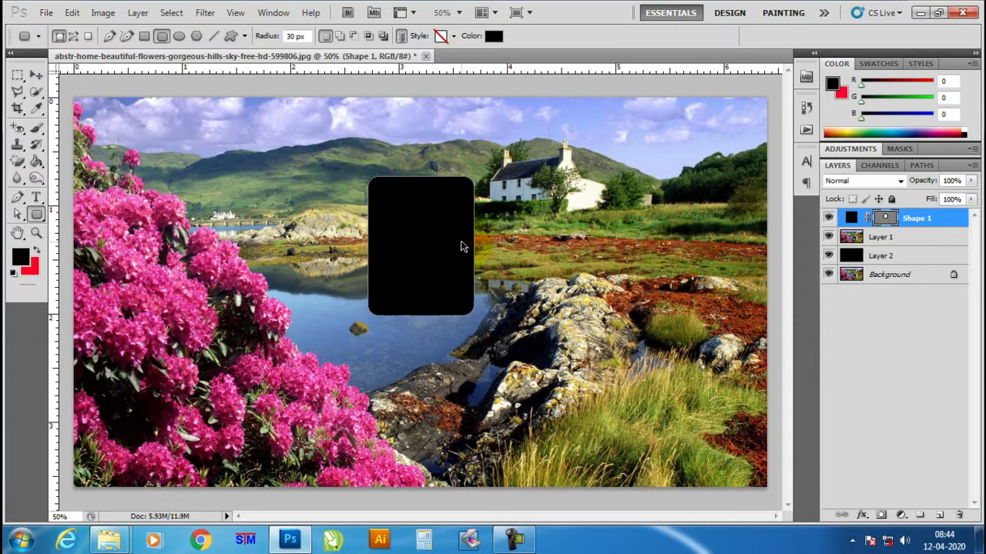
Duplicate the rounded rectangle shape layer and recolour the lower original, Shape 1, to white
{"action": "key", "text": "ctrl+j"}
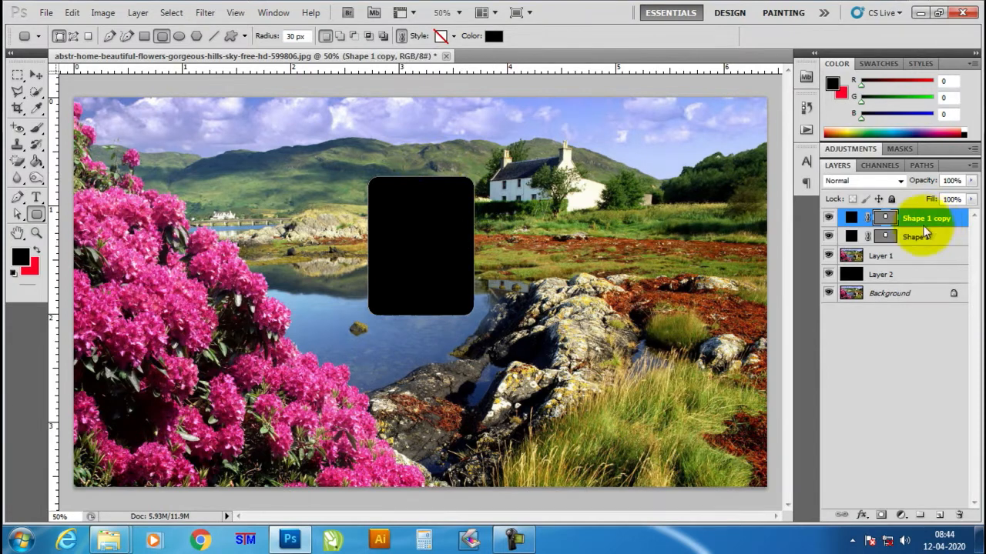
{"action": "double_click", "coordinate": [851, 237]}
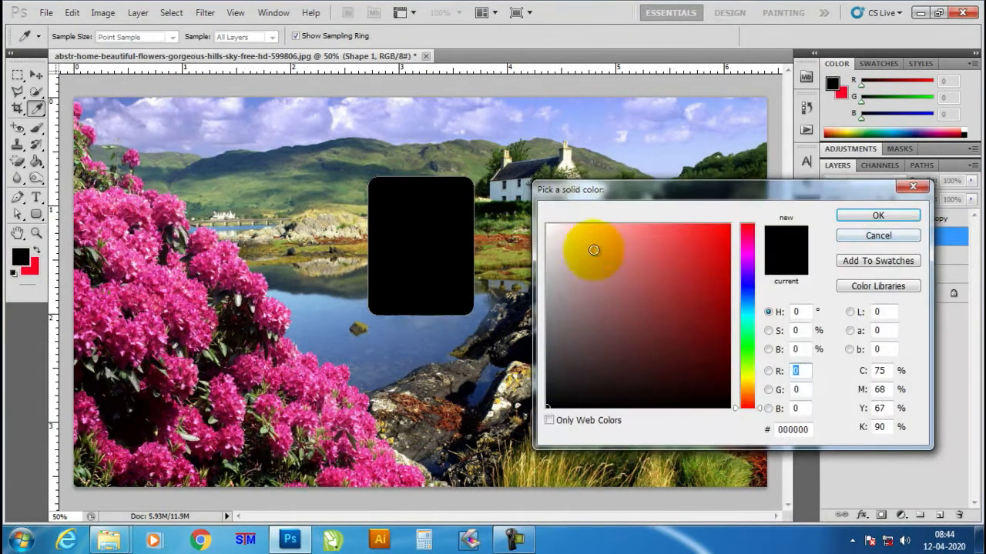
{"action": "left_click_drag", "start_coordinate": [593, 250], "coordinate": [46, 156]}
{"action": "left_click", "coordinate": [882, 217]}
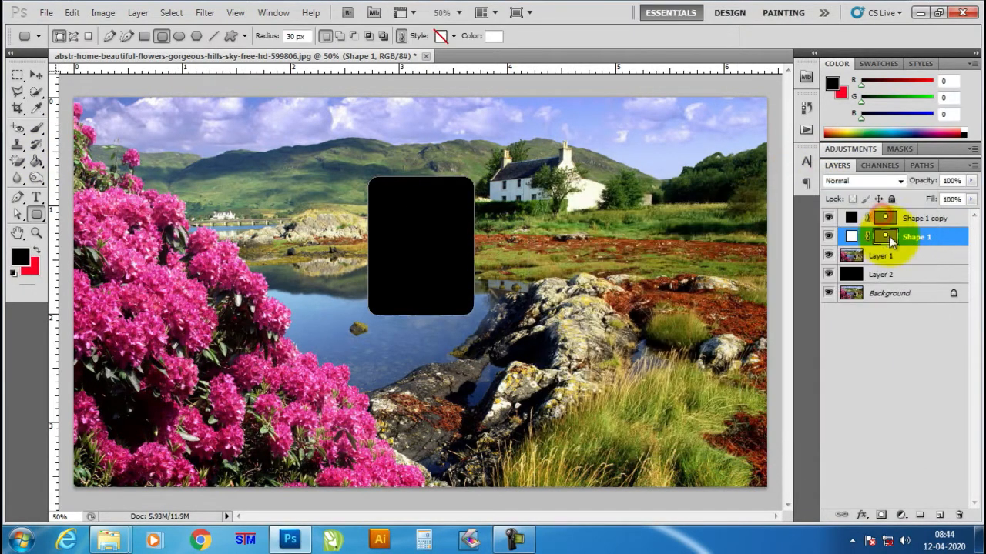
Enlarge the white Shape 1 to about 113% width and 111% height so it frames the black rectangle
{"action": "key", "text": "ctrl+t"}
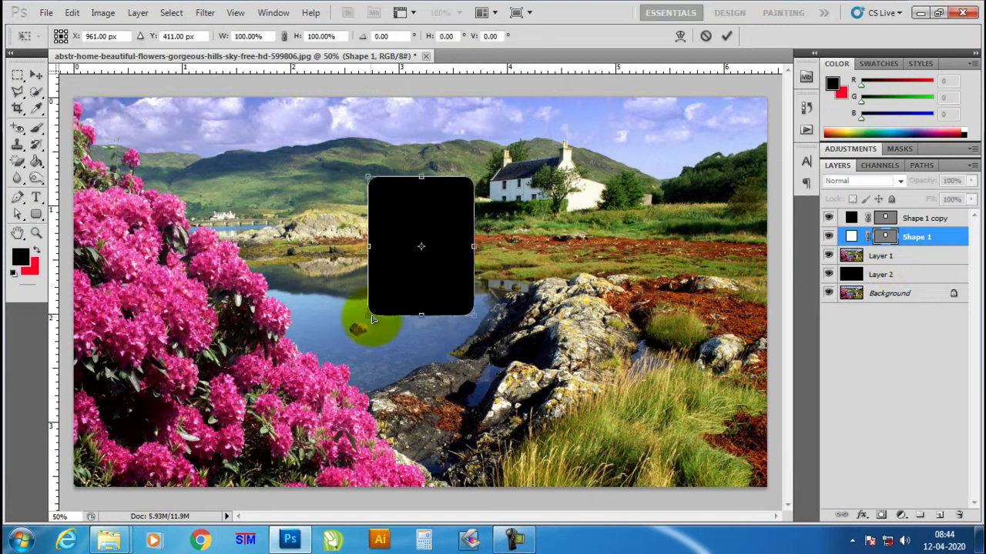
{"action": "left_click_drag", "start_coordinate": [474, 317], "coordinate": [475, 327]}
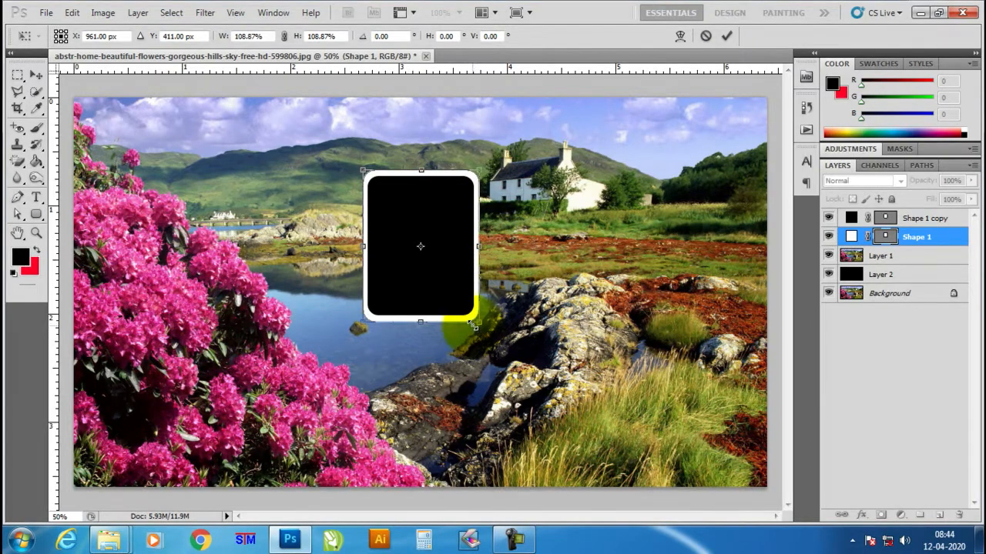
{"action": "left_click_drag", "start_coordinate": [480, 246], "coordinate": [485, 246]}
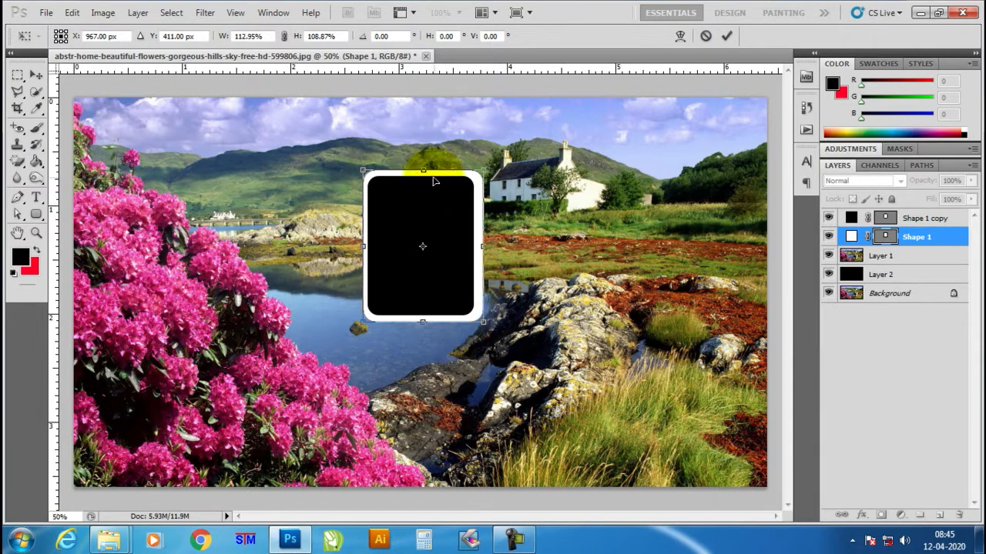
{"action": "left_click_drag", "start_coordinate": [425, 167], "coordinate": [424, 164]}
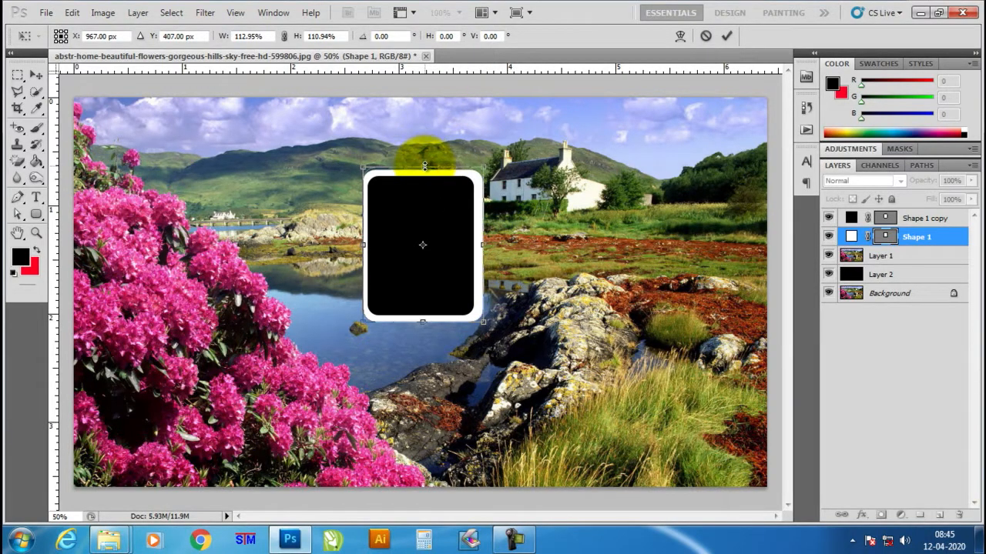
{"action": "key", "text": "ctrl+plus"}
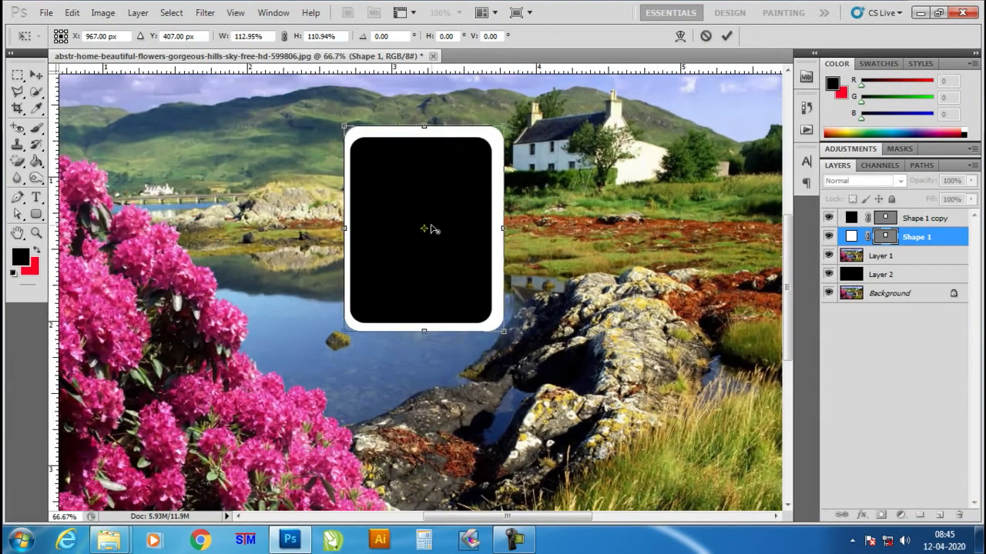
{"action": "key", "text": "Return"}
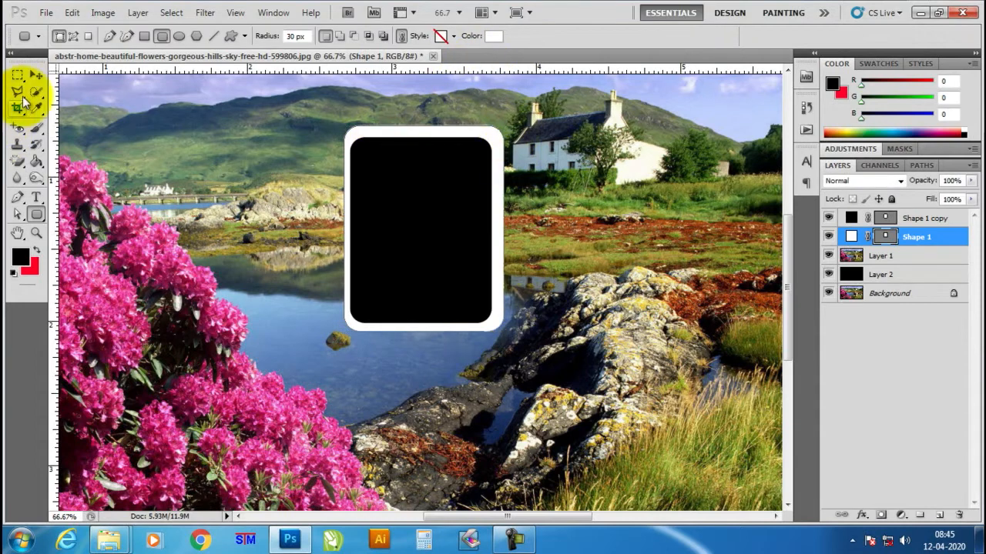
Select both Shape 1 and Shape 1 copy and align them on their centres
{"action": "left_click", "coordinate": [35, 75]}
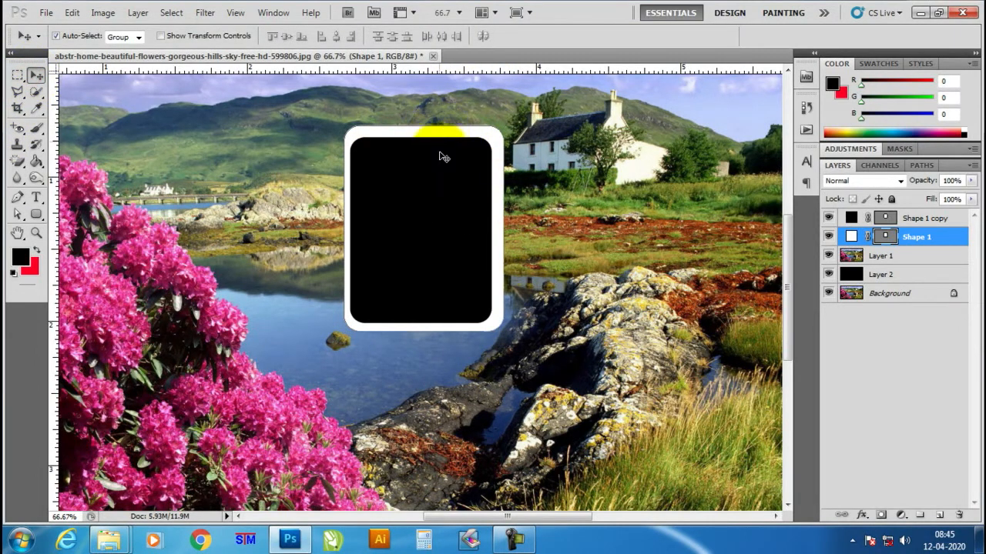
{"action": "left_click", "coordinate": [915, 220], "text": "shift"}
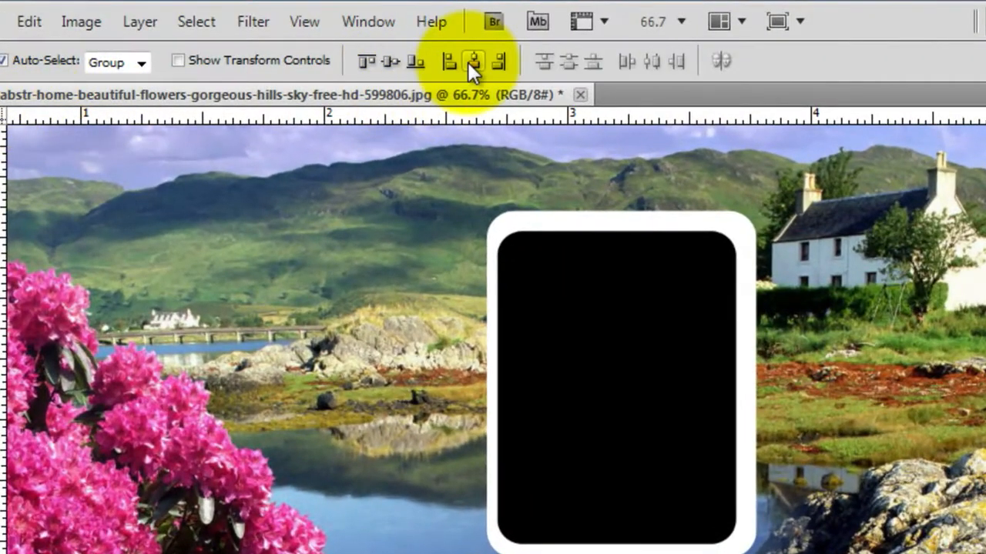
{"action": "left_click", "coordinate": [477, 61]}
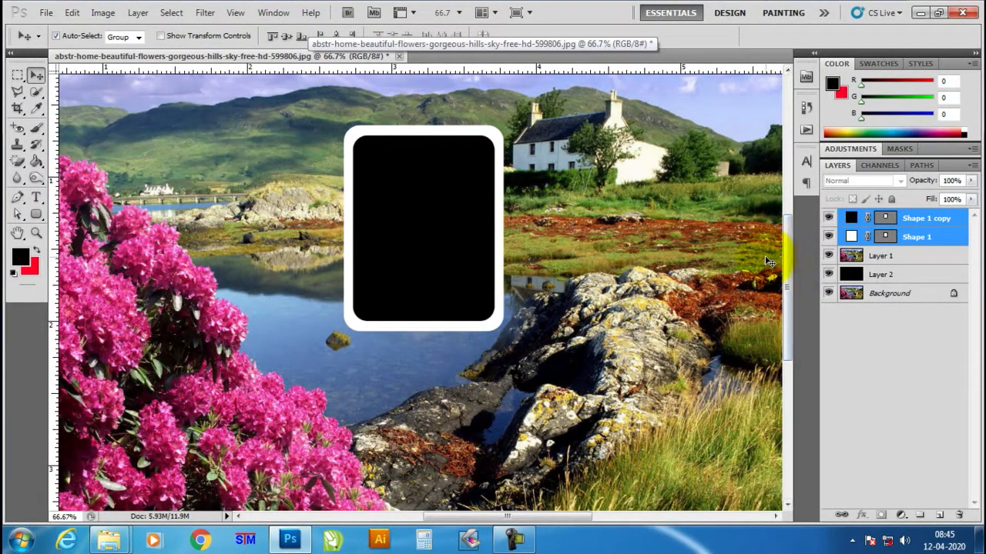
Move Layer 1 to the top of the layer stack and clip it to Shape 1 copy with a clipping mask
{"action": "key", "text": "ctrl+minus"}
{"action": "key", "text": "ctrl+minus"}
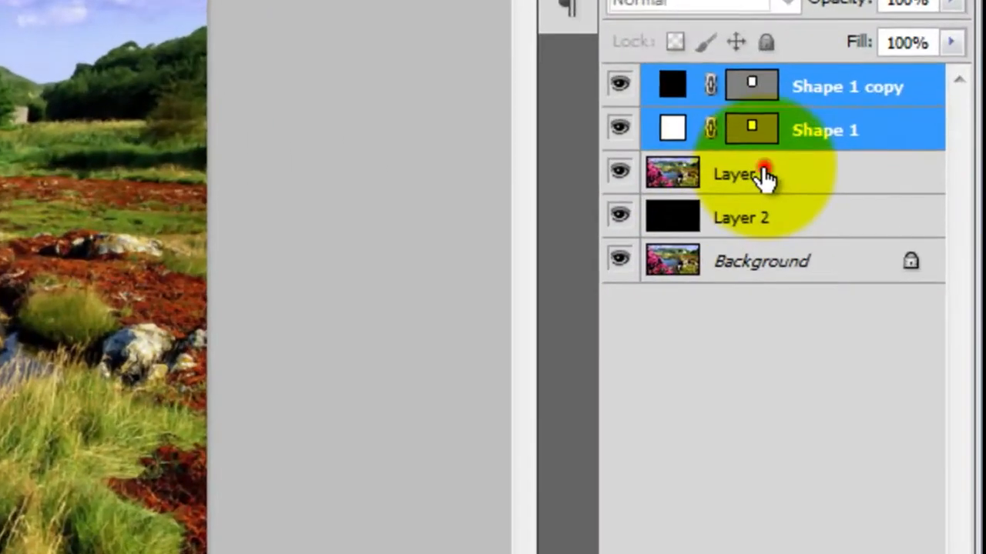
{"action": "left_click", "coordinate": [804, 201]}
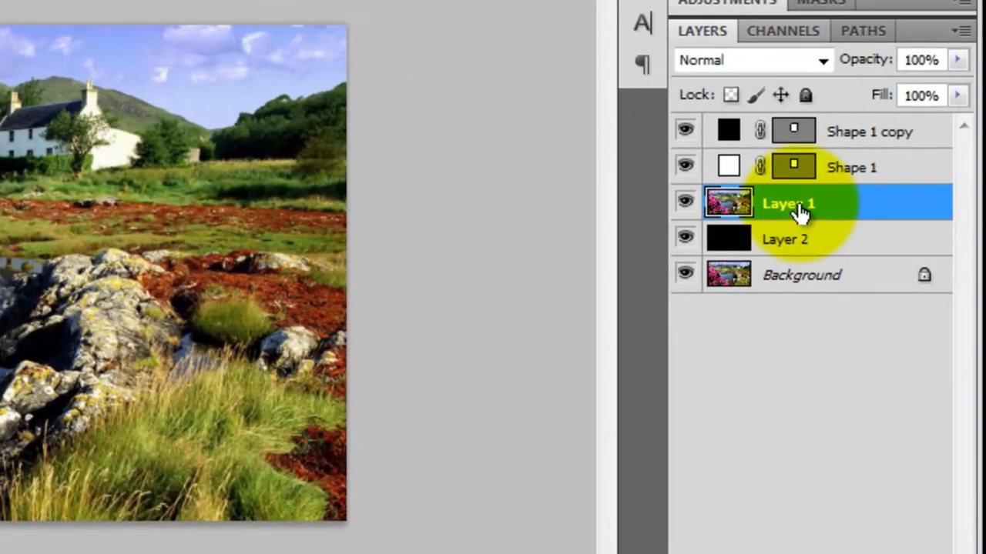
{"action": "left_click_drag", "start_coordinate": [883, 255], "coordinate": [890, 212]}
{"action": "left_click_drag", "start_coordinate": [802, 119], "coordinate": [806, 127]}
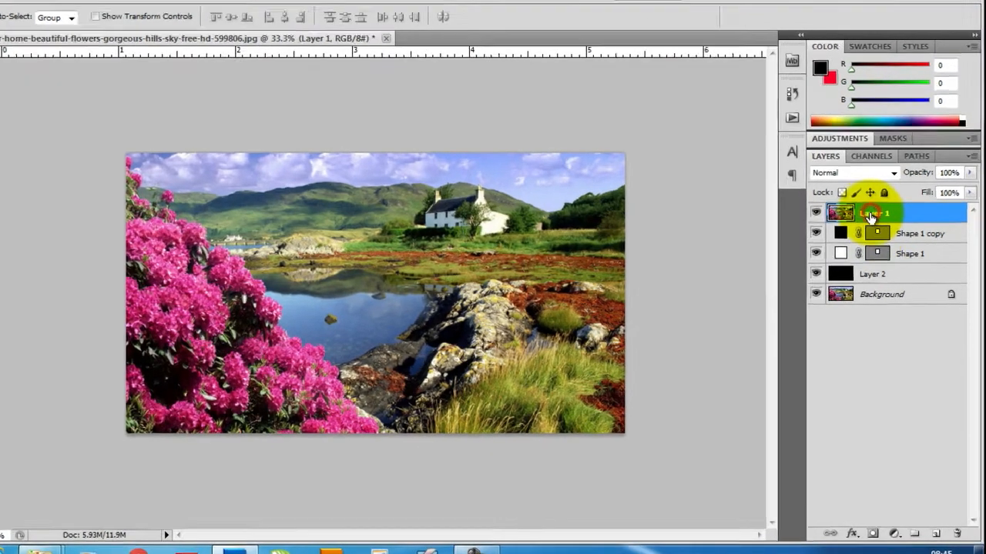
{"action": "right_click", "coordinate": [880, 220]}
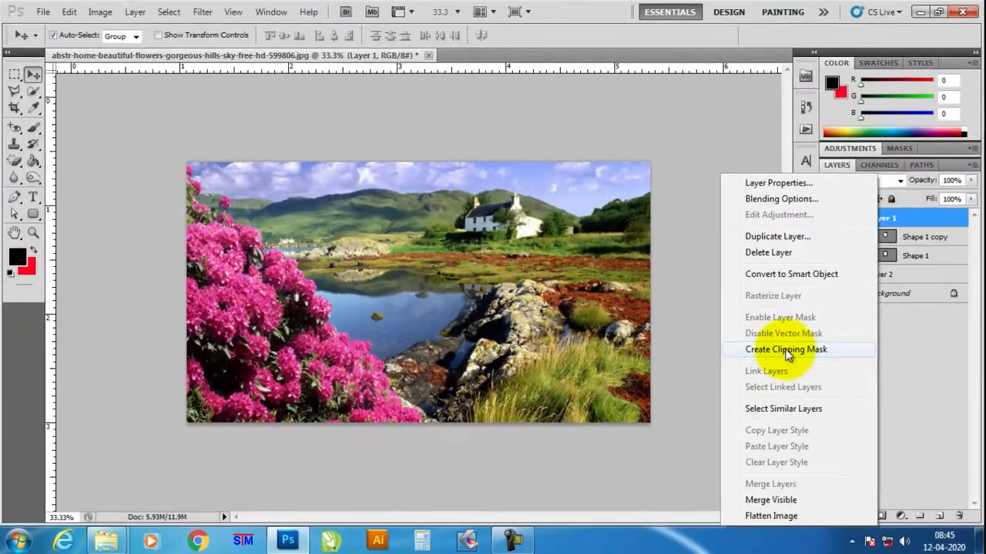
{"action": "left_click", "coordinate": [590, 451]}
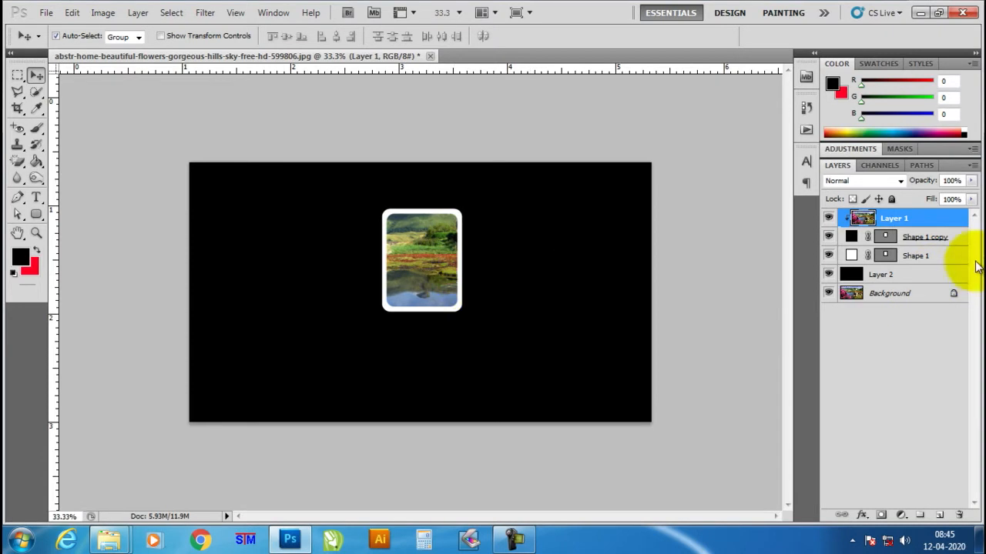
Select Layer 1, Shape 1 copy and Shape 1 together and duplicate the three layers within the same document
{"action": "left_click", "coordinate": [936, 257], "text": "shift"}
{"action": "left_click", "coordinate": [714, 289]}
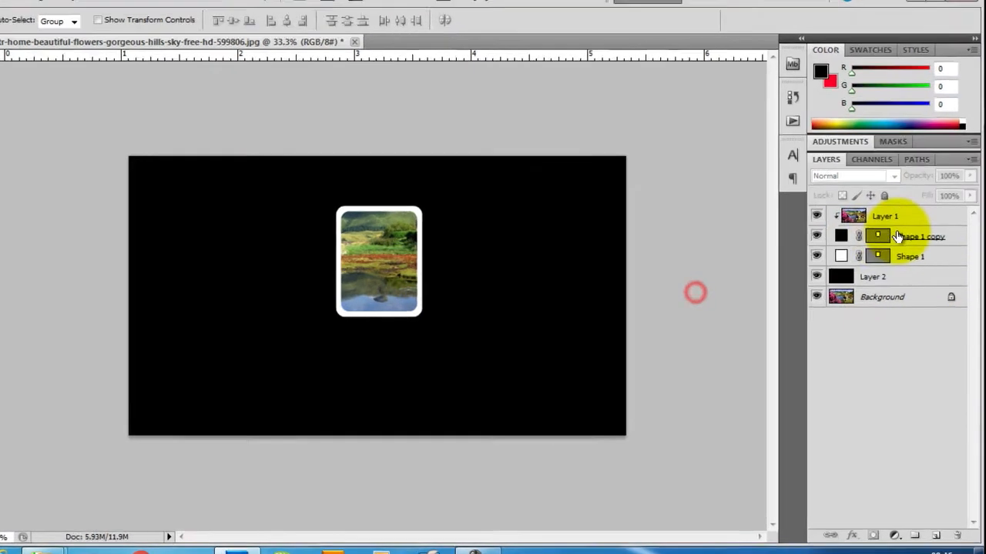
{"action": "left_click", "coordinate": [906, 221]}
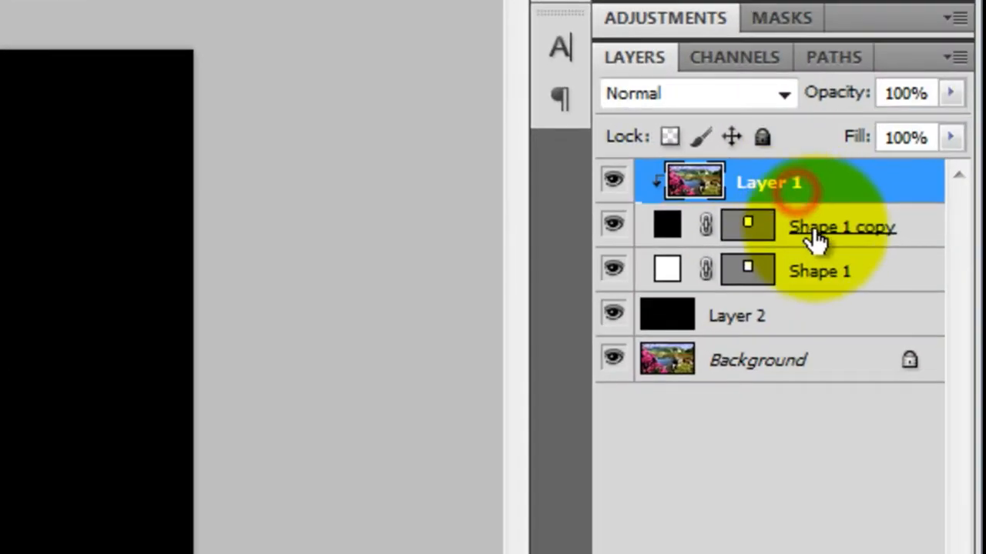
{"action": "left_click", "coordinate": [814, 239], "text": "shift"}
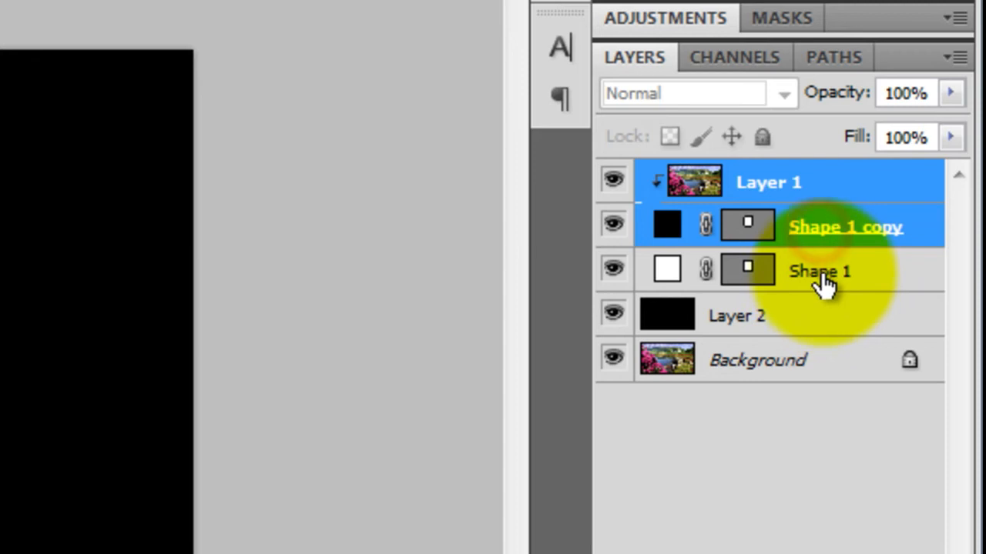
{"action": "left_click", "coordinate": [819, 277], "text": "shift"}
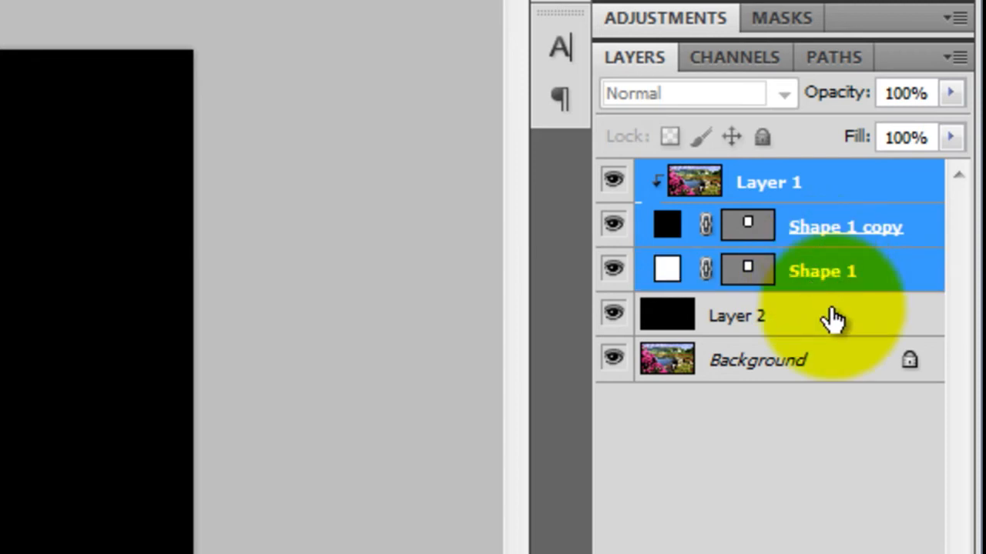
{"action": "right_click", "coordinate": [791, 185]}
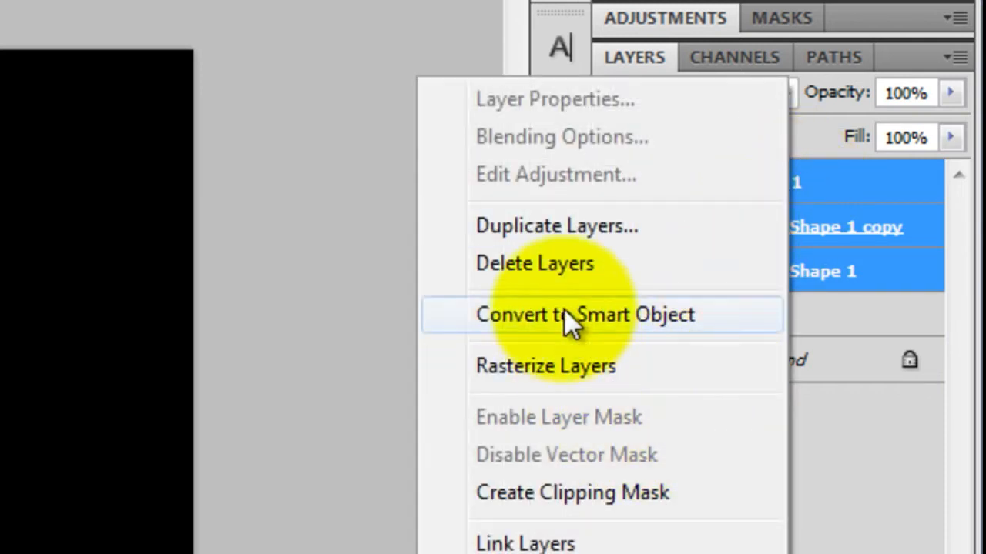
{"action": "left_click", "coordinate": [555, 223]}
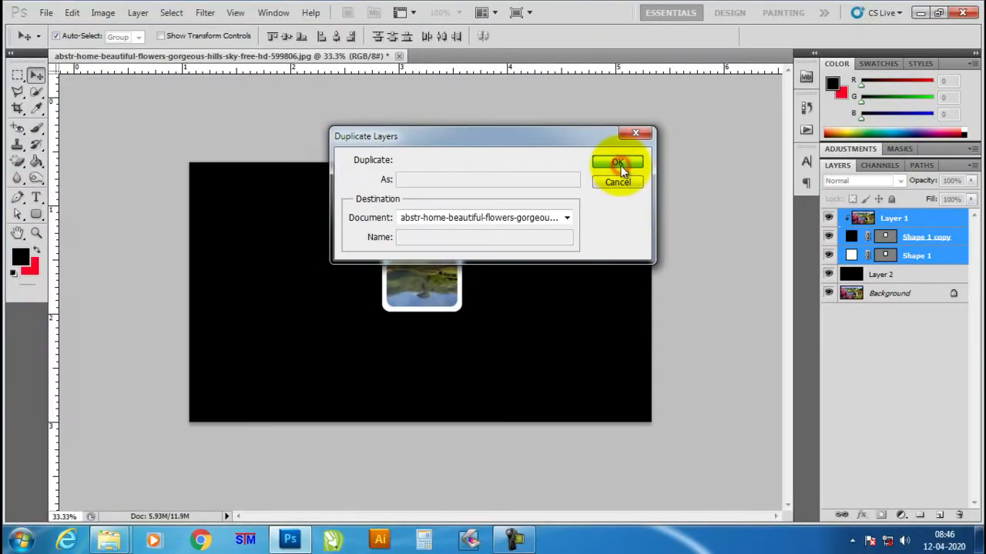
{"action": "left_click", "coordinate": [853, 137]}
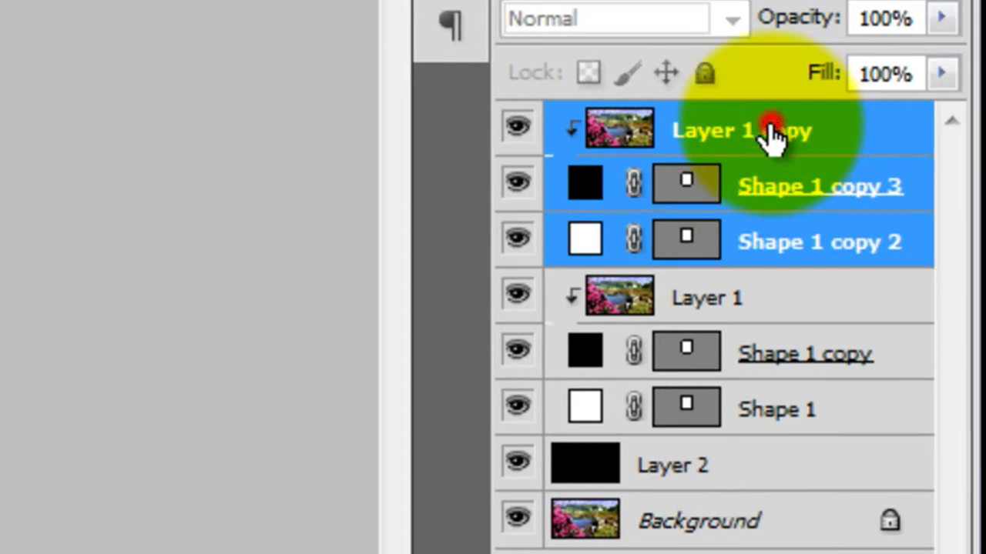
Enlarge the duplicated frame shapes, Shape 1 copy 3 and copy 2, to about 147.55%, rotate them about 18.73° and place them over the lower-left flowers
{"action": "left_click", "coordinate": [770, 135], "text": "ctrl"}
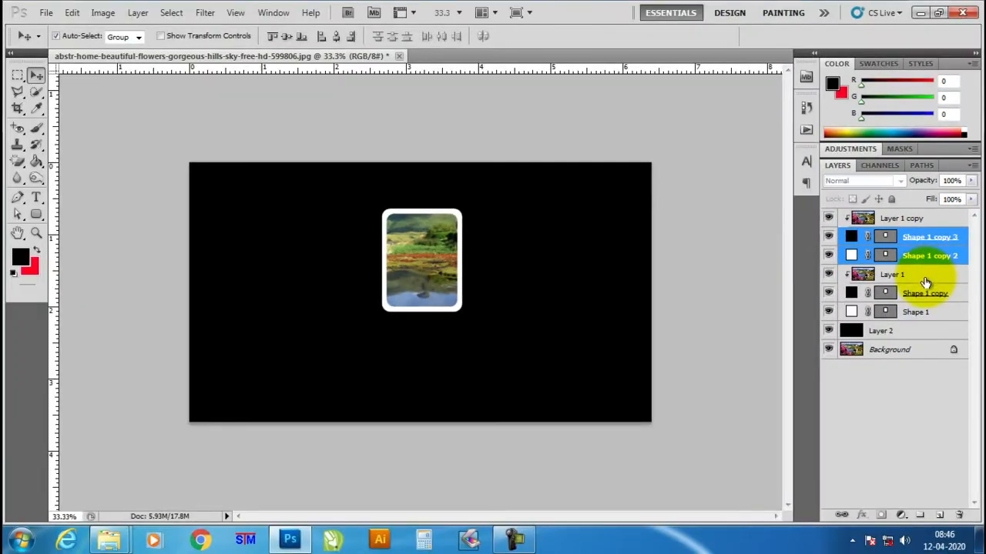
{"action": "key", "text": "ctrl+t"}
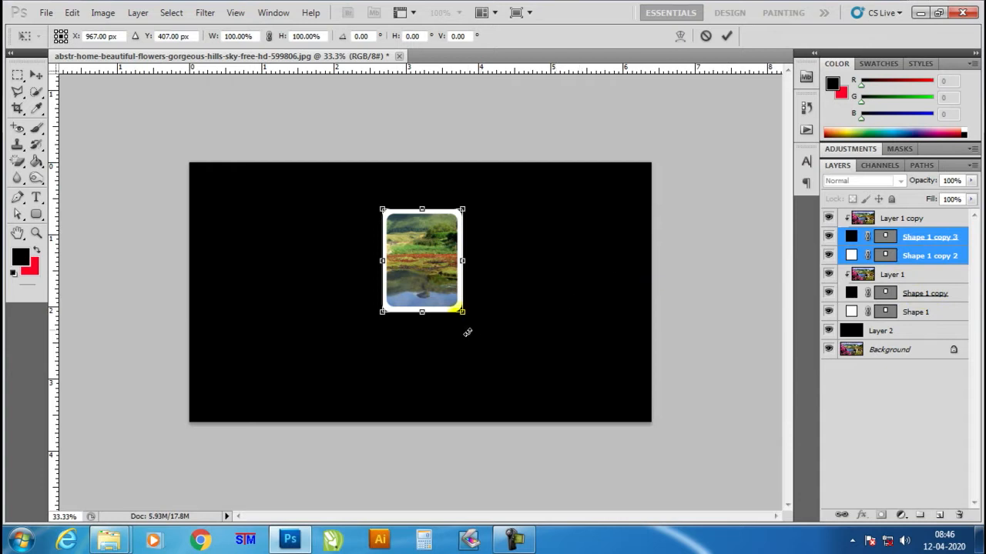
{"action": "left_click_drag", "start_coordinate": [466, 315], "coordinate": [477, 331]}
{"action": "left_click_drag", "start_coordinate": [456, 293], "coordinate": [368, 373]}
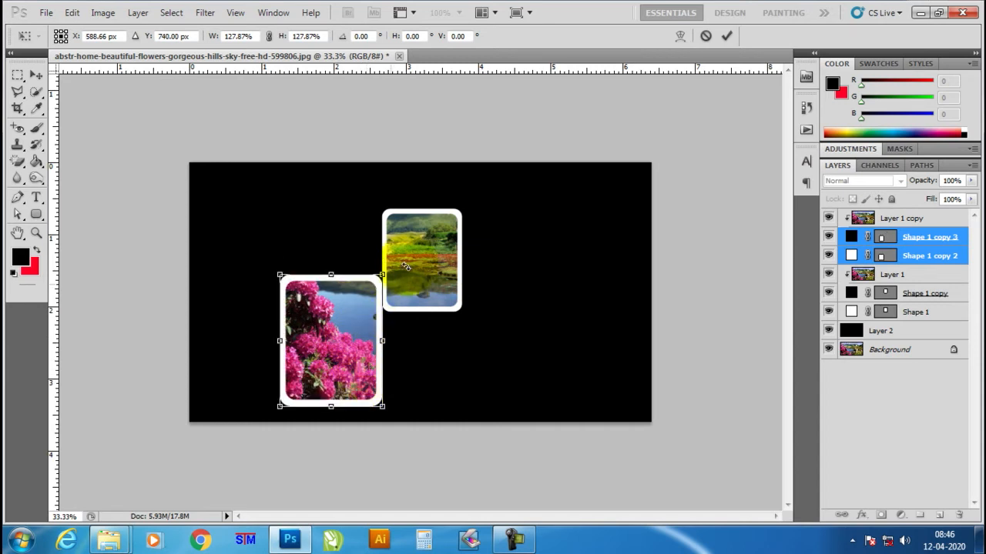
{"action": "left_click_drag", "start_coordinate": [404, 265], "coordinate": [416, 297]}
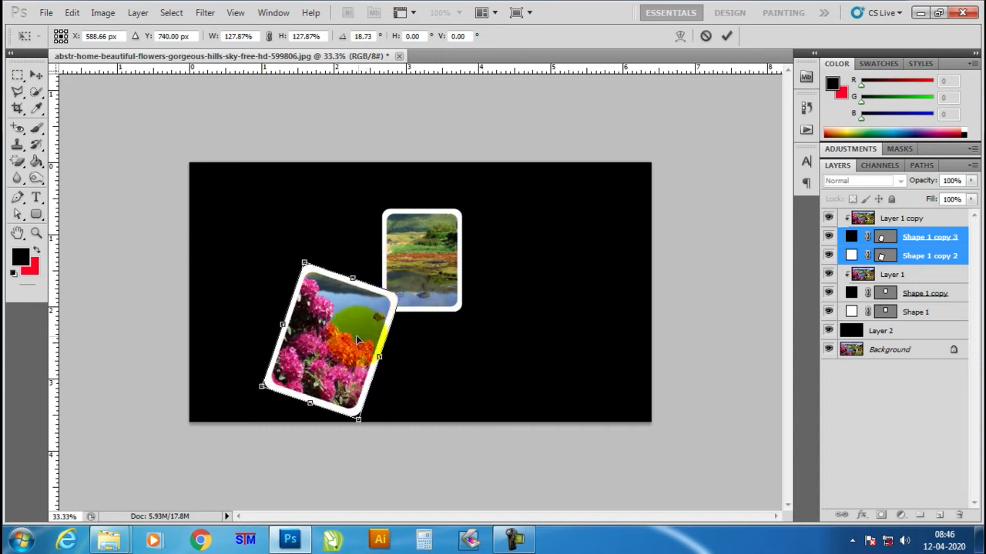
{"action": "left_click_drag", "start_coordinate": [357, 335], "coordinate": [362, 352]}
{"action": "mouse_move", "coordinate": [402, 308]}
{"action": "left_mouse_down"}
{"action": "mouse_move", "coordinate": [398, 318]}
{"action": "mouse_move", "coordinate": [392, 309]}
{"action": "left_mouse_up"}
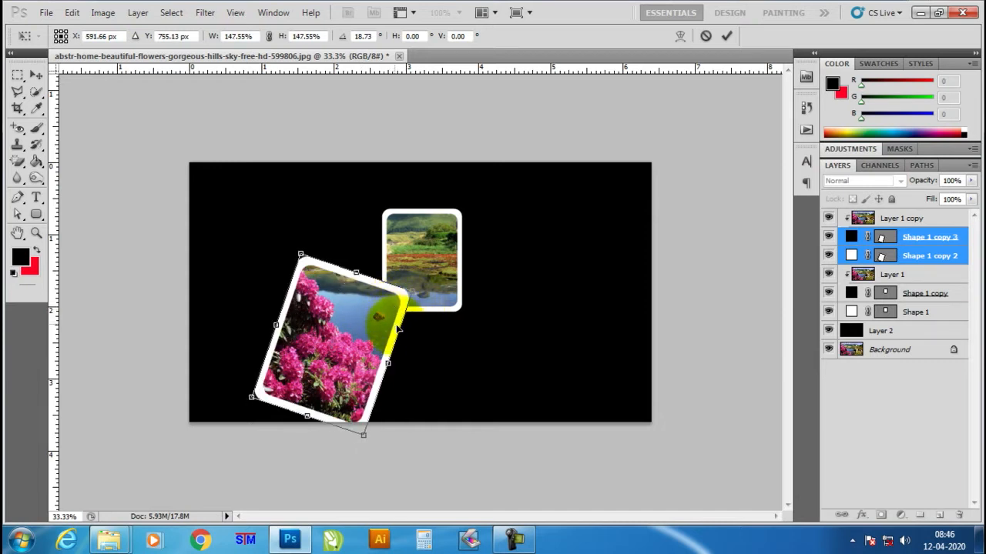
{"action": "key", "text": "Return"}
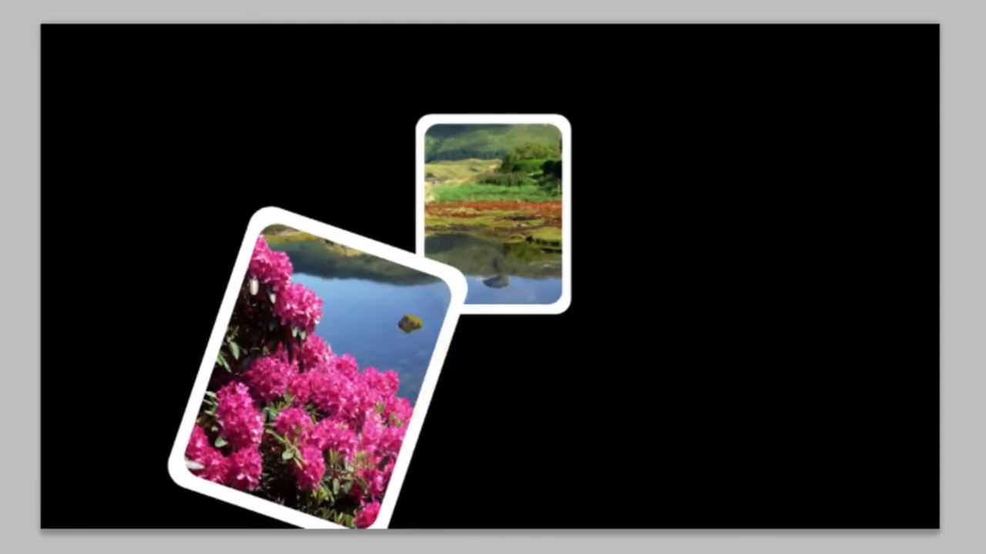
Place another copied photo tile over the rocks beside the first tilted tile and rotate it to slant the opposite way
{"action": "left_click_drag", "start_coordinate": [539, 431], "coordinate": [378, 408]}
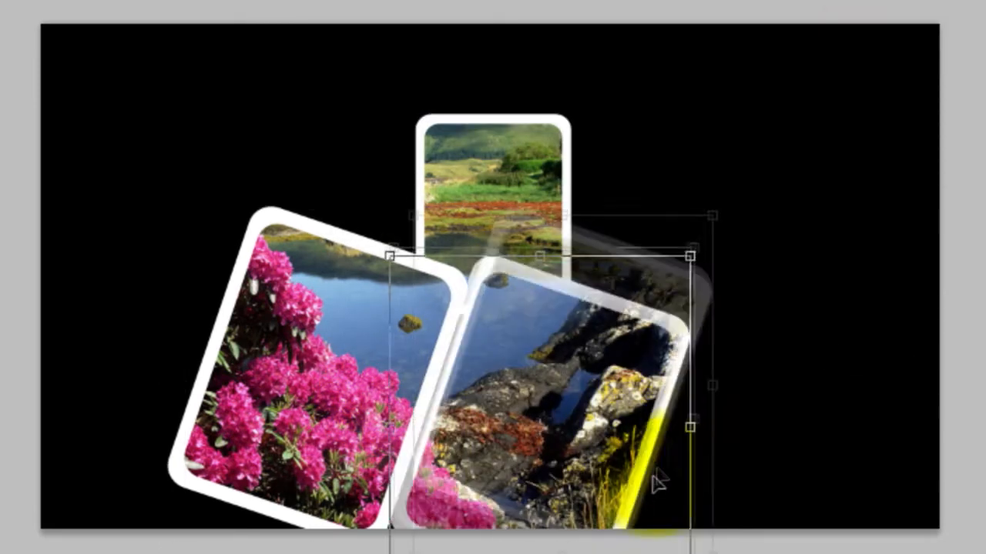
{"action": "left_click_drag", "start_coordinate": [655, 479], "coordinate": [715, 356]}
{"action": "left_click_drag", "start_coordinate": [818, 367], "coordinate": [837, 365]}
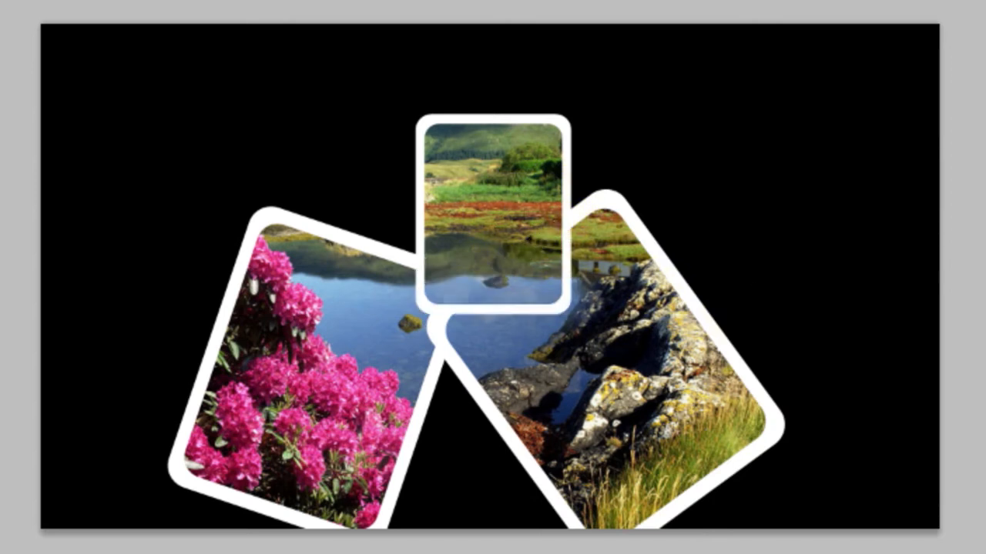
Place a further tile in the image's upper-right corner, tilted slightly counterclockwise and running past the canvas edge
{"action": "left_click", "coordinate": [891, 27]}
{"action": "key", "text": "ctrl+t"}
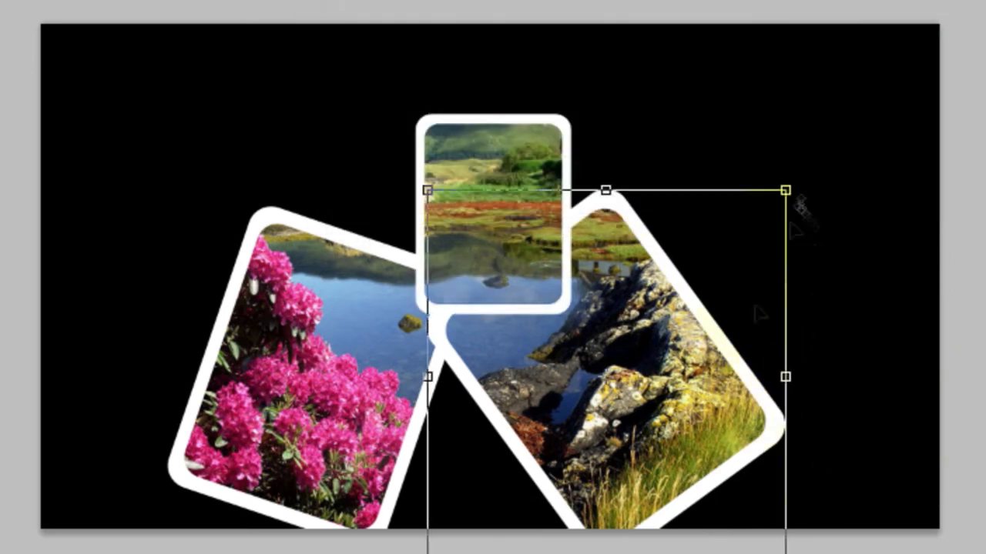
{"action": "left_click_drag", "start_coordinate": [805, 208], "coordinate": [817, 304]}
{"action": "left_click_drag", "start_coordinate": [778, 378], "coordinate": [937, 219]}
{"action": "left_click_drag", "start_coordinate": [531, 324], "coordinate": [625, 256]}
Place a copy of the slightly tilted tile over the flowers in the image's lower-left corner
{"action": "left_click_drag", "start_coordinate": [828, 226], "coordinate": [167, 519]}
{"action": "key", "text": "Return"}
{"action": "key", "text": "Return"}
{"action": "key", "text": "ctrl+t"}
{"action": "left_click_drag", "start_coordinate": [216, 315], "coordinate": [229, 154]}
{"action": "key", "text": "Return"}
Place an enlarged, clockwise-tilted tile in the image's upper-left corner, over the flowers and sky
{"action": "left_click", "coordinate": [847, 21]}
{"action": "key", "text": "ctrl+t"}
{"action": "left_click_drag", "start_coordinate": [260, 102], "coordinate": [335, 1]}
{"action": "left_click_drag", "start_coordinate": [395, 16], "coordinate": [429, 193]}
{"action": "left_click_drag", "start_coordinate": [258, 176], "coordinate": [156, 162]}
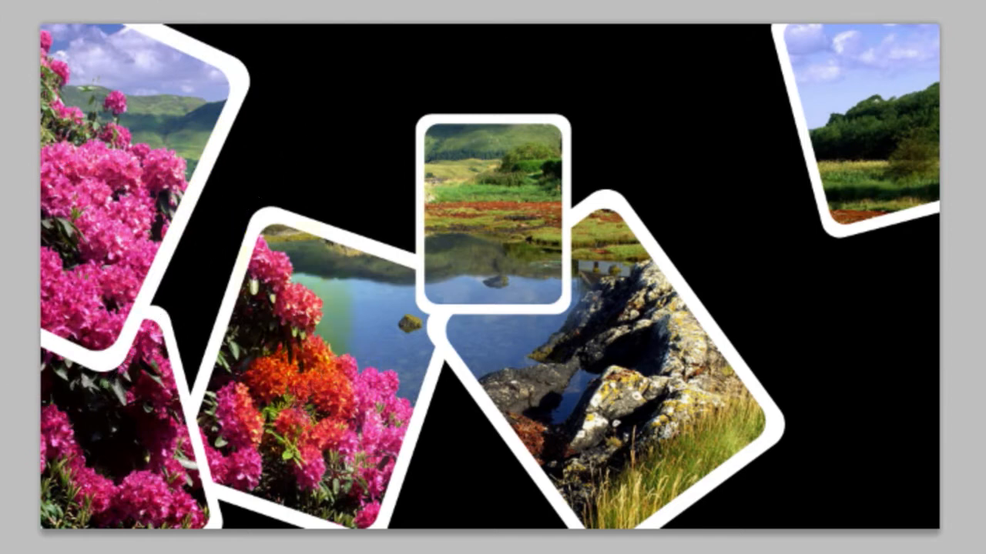
Reposition and resize the tilted lower-left flower tile so it sits closer to the tiles at the image's left edge
{"action": "key", "text": "ctrl+t"}
{"action": "left_click_drag", "start_coordinate": [321, 325], "coordinate": [264, 287]}
{"action": "left_click_drag", "start_coordinate": [402, 508], "coordinate": [439, 551]}
{"action": "key", "text": "Return"}
Place another tile over the hills between the upper-left tile and the centre, tilted counterclockwise
{"action": "left_click", "coordinate": [868, 23]}
{"action": "key", "text": "ctrl+t"}
{"action": "left_click_drag", "start_coordinate": [289, 339], "coordinate": [310, 156]}
{"action": "left_click_drag", "start_coordinate": [554, 3], "coordinate": [477, 158]}
{"action": "left_click_drag", "start_coordinate": [273, 216], "coordinate": [312, 168]}
{"action": "left_click_drag", "start_coordinate": [305, 324], "coordinate": [302, 339]}
{"action": "key", "text": "Return"}
Enlarge the upright central tile over the lake so it overlaps the surrounding tiles
{"action": "left_click", "coordinate": [504, 234]}
{"action": "key", "text": "ctrl+t"}
{"action": "left_click_drag", "start_coordinate": [417, 314], "coordinate": [359, 388]}
{"action": "left_click_drag", "start_coordinate": [533, 236], "coordinate": [513, 264]}
{"action": "key", "text": "Return"}
{"action": "left_click", "coordinate": [547, 324]}
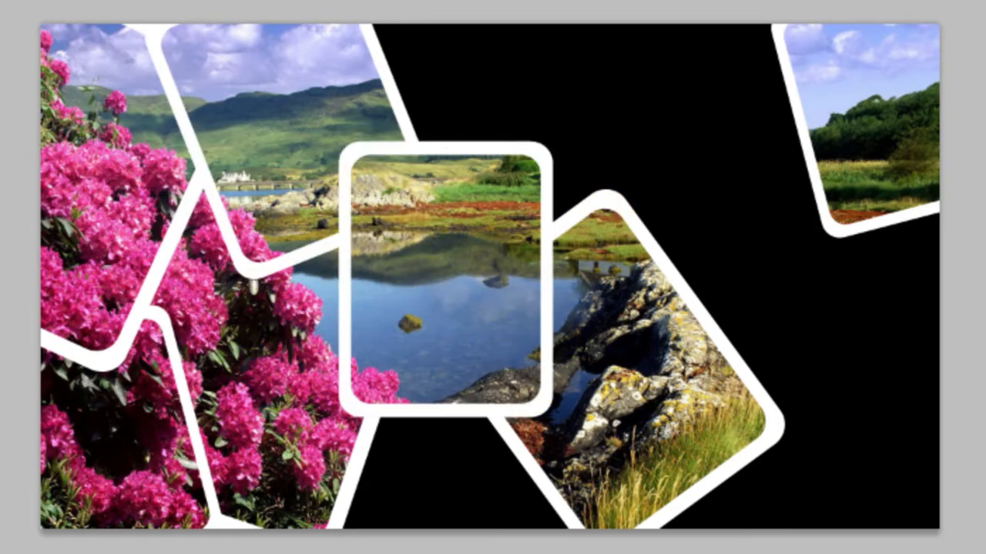
Place a large upright tile at the bottom centre of the image, overlapping the lower edge of the central tile
{"action": "left_click", "coordinate": [854, 30]}
{"action": "key", "text": "ctrl+t"}
{"action": "left_click_drag", "start_coordinate": [551, 284], "coordinate": [545, 520]}
{"action": "key", "text": "Return"}
{"action": "left_click", "coordinate": [524, 256]}
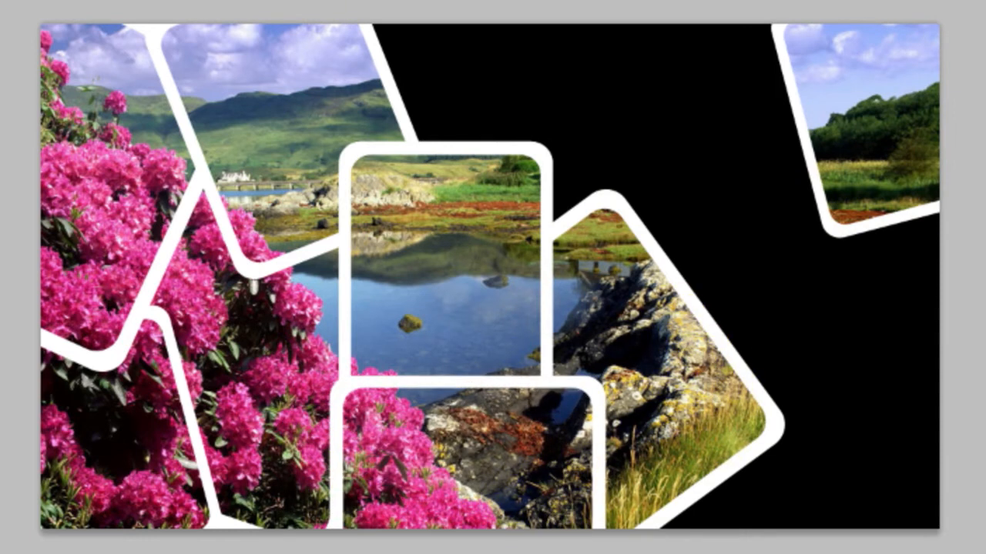
Place a strongly rotated tile at the top centre of the image, above the central tile
{"action": "left_click", "coordinate": [893, 23]}
{"action": "key", "text": "ctrl+t"}
{"action": "left_click_drag", "start_coordinate": [361, 196], "coordinate": [577, 187]}
{"action": "left_click_drag", "start_coordinate": [693, 50], "coordinate": [712, 246]}
{"action": "left_click_drag", "start_coordinate": [636, 187], "coordinate": [601, 154]}
{"action": "key", "text": "Return"}
Enlarge the upper-right corner tile down towards the image's centre to cover the black gap
{"action": "key", "text": "ctrl+t"}
{"action": "left_click_drag", "start_coordinate": [785, 548], "coordinate": [842, 550]}
{"action": "key", "text": "Return"}
{"action": "key", "text": "ctrl+t"}
{"action": "key", "text": "Return"}
{"action": "left_click_drag", "start_coordinate": [771, 238], "coordinate": [705, 327]}
{"action": "key", "text": "Return"}
{"action": "key", "text": "Return"}
Place a large tilted tile over the white house in the upper right of the image
{"action": "key", "text": "ctrl+t"}
{"action": "left_click_drag", "start_coordinate": [481, 40], "coordinate": [699, 42]}
{"action": "left_click_drag", "start_coordinate": [795, 288], "coordinate": [824, 331]}
{"action": "key", "text": "Return"}
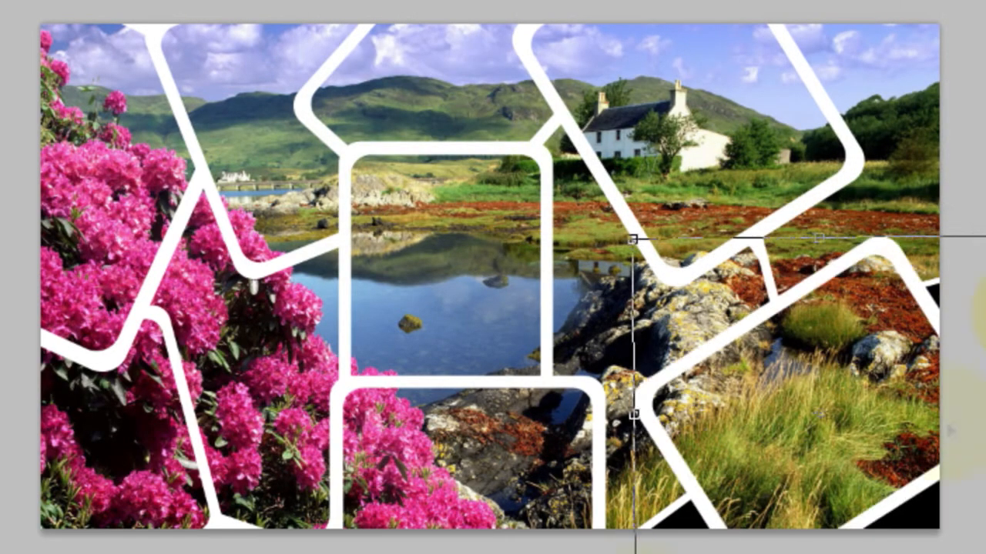
Enlarge and shift the rotated lower-right tile to cover the remaining black areas over the grass
{"action": "left_click_drag", "start_coordinate": [963, 515], "coordinate": [894, 497]}
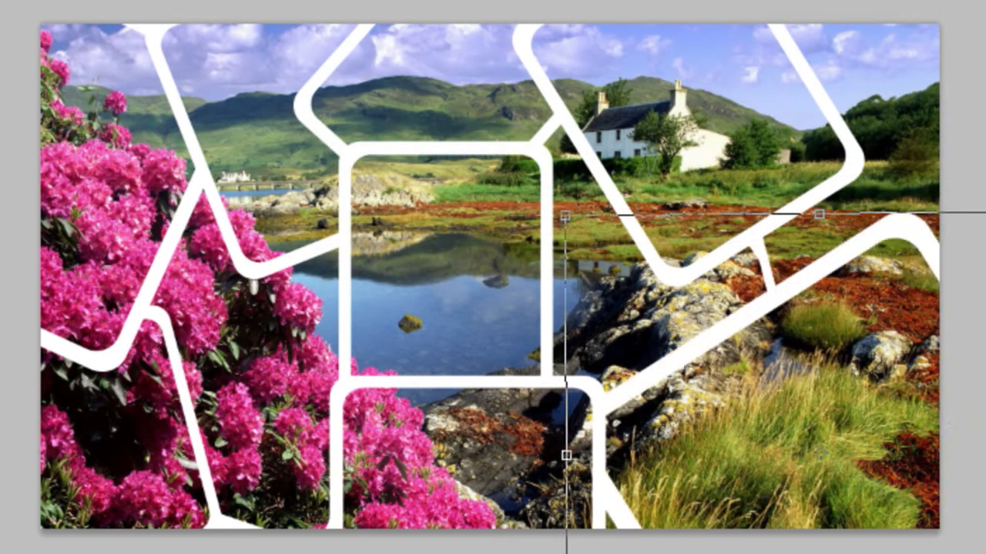
{"action": "left_click_drag", "start_coordinate": [896, 451], "coordinate": [885, 440]}
{"action": "key", "text": "Return"}
Scale the lower-right tile's white border shape to about 98.84% width and 97.68% height
{"action": "key", "text": "ctrl+t"}
{"action": "mouse_move", "coordinate": [787, 203]}
{"action": "left_mouse_down"}
{"action": "mouse_move", "coordinate": [786, 225]}
{"action": "mouse_move", "coordinate": [784, 206]}
{"action": "left_mouse_up"}
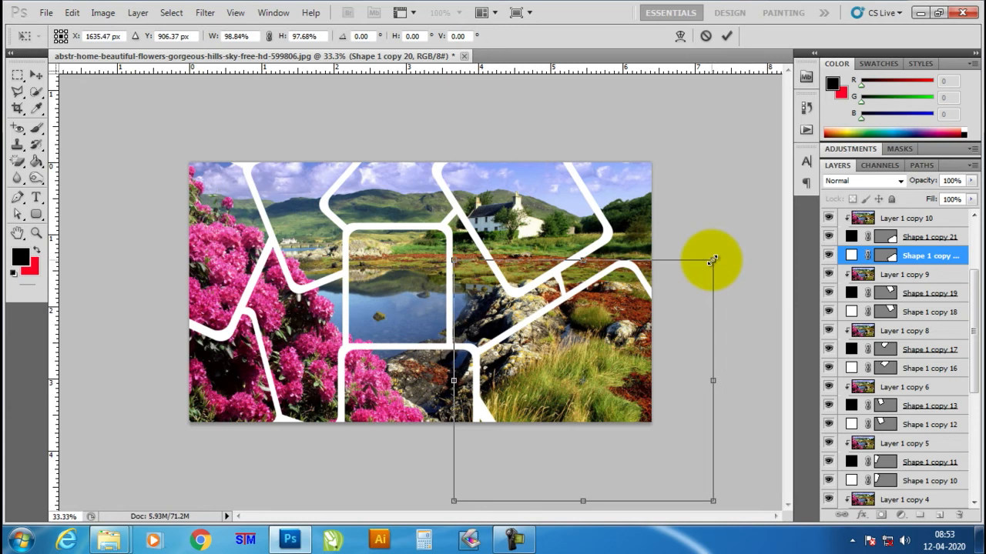
{"action": "key", "text": "Return"}
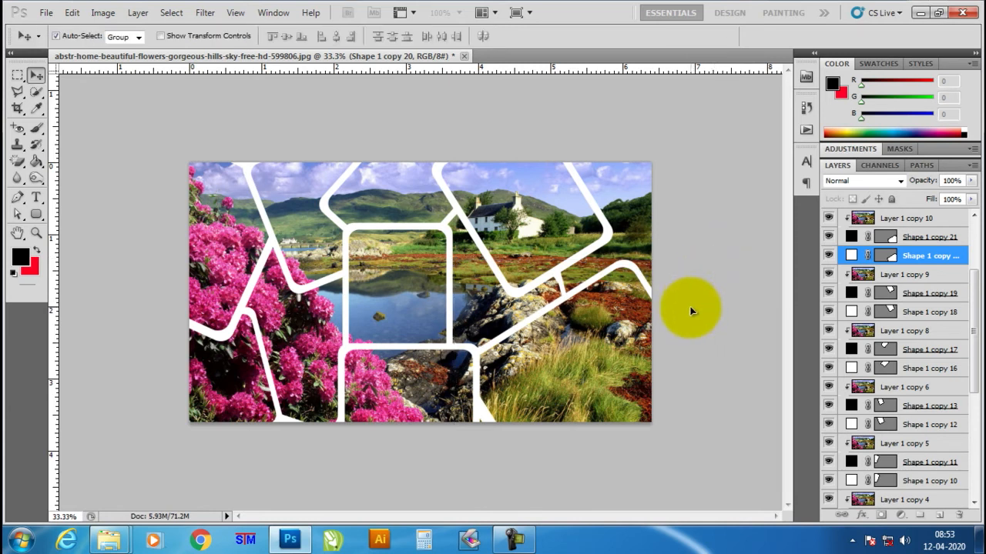